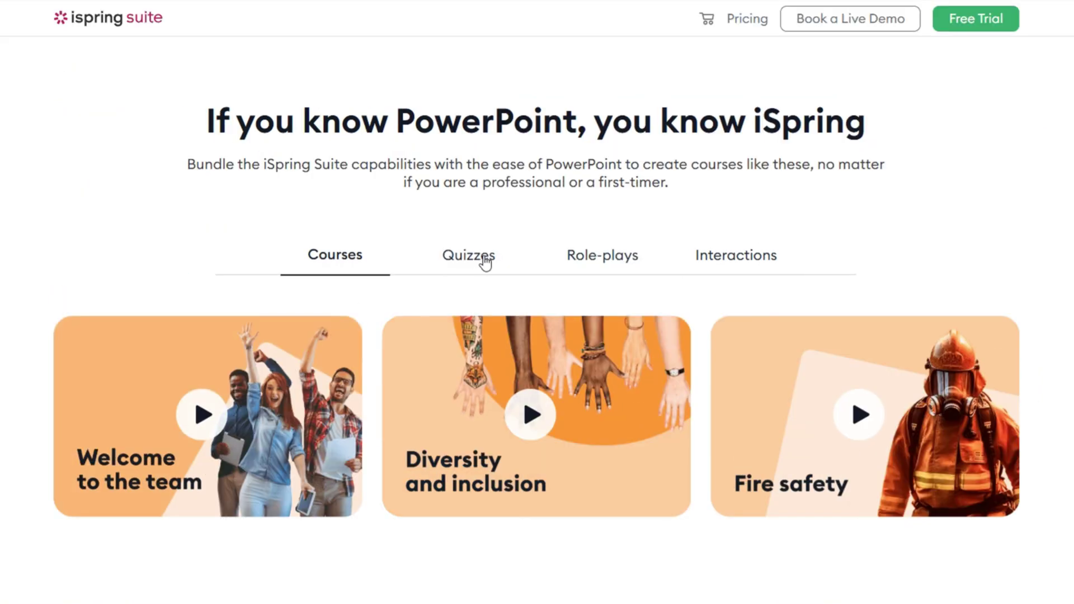
Show the quiz feature examples on the iSpring Suite product page
{"action": "left_click", "coordinate": [490, 257]}
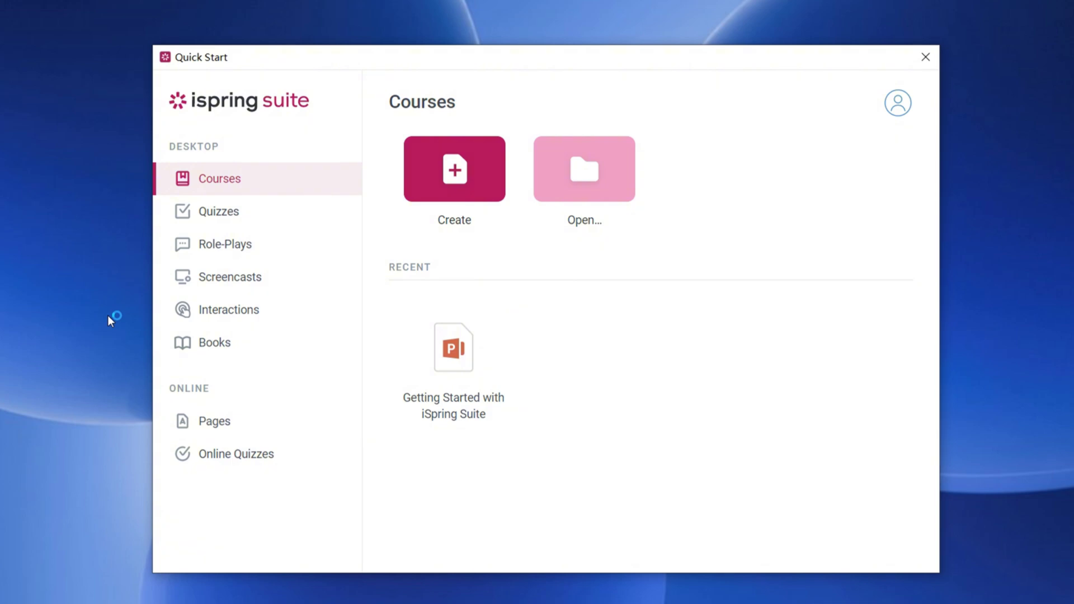
{"action": "left_click", "coordinate": [276, 217]}
{"action": "left_click", "coordinate": [284, 250]}
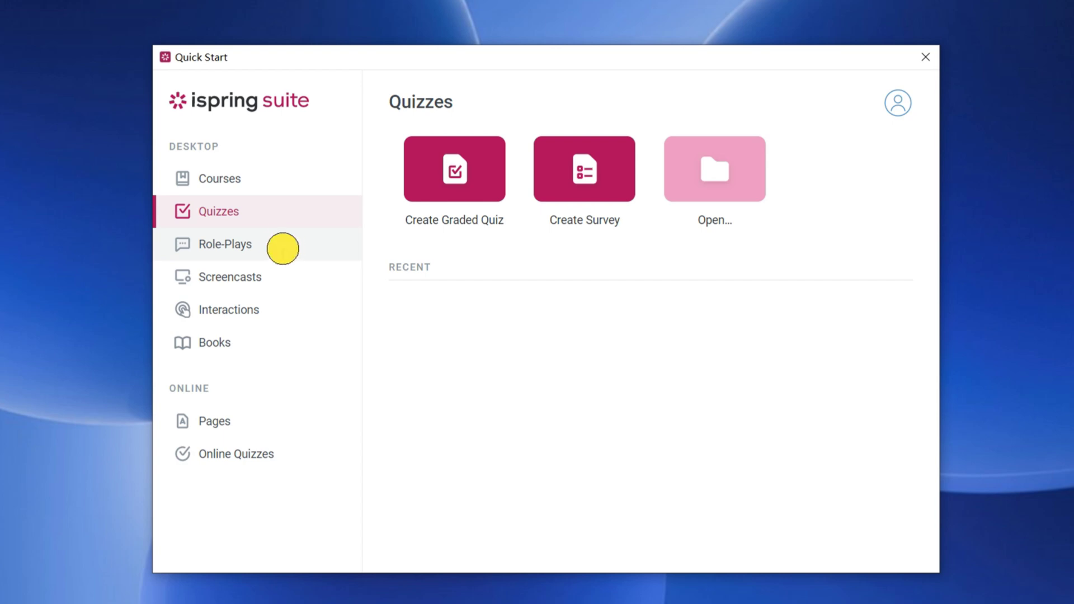
{"action": "left_click", "coordinate": [293, 281]}
{"action": "left_click", "coordinate": [303, 318]}
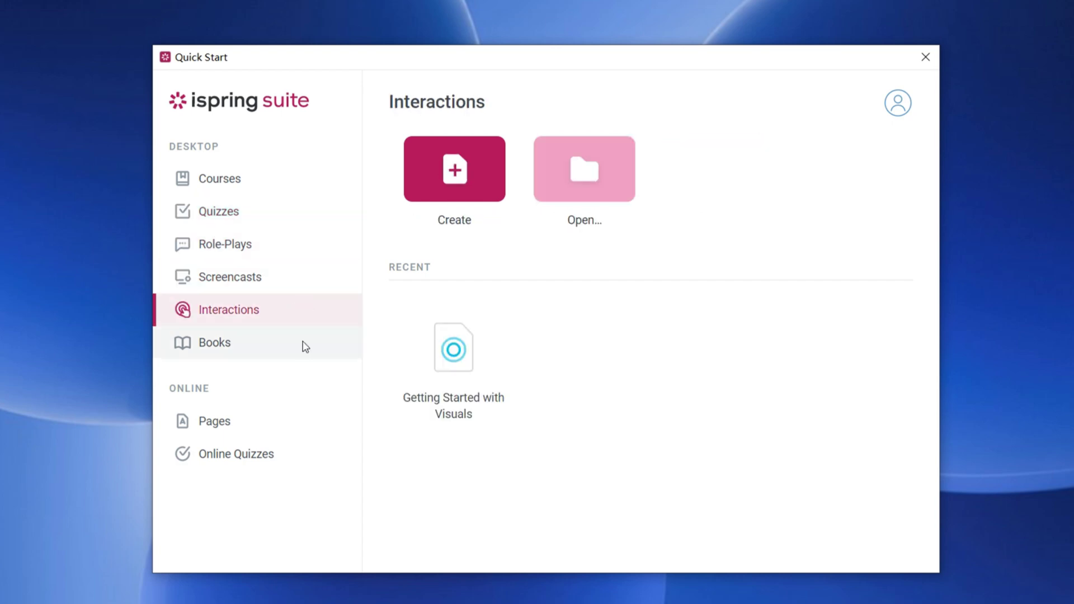
{"action": "left_click", "coordinate": [301, 340]}
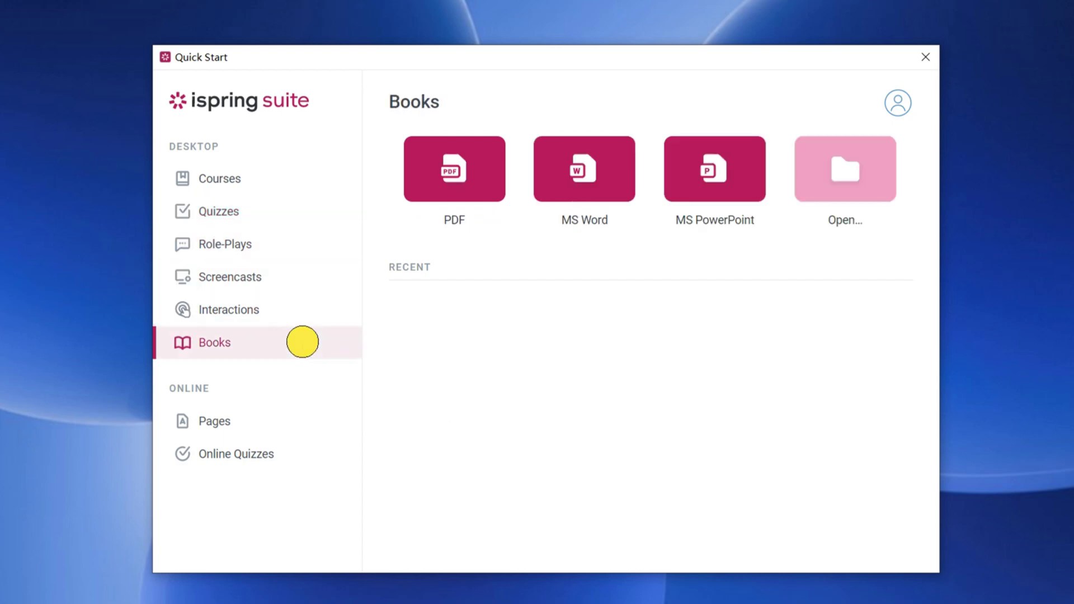
{"action": "left_click", "coordinate": [300, 190]}
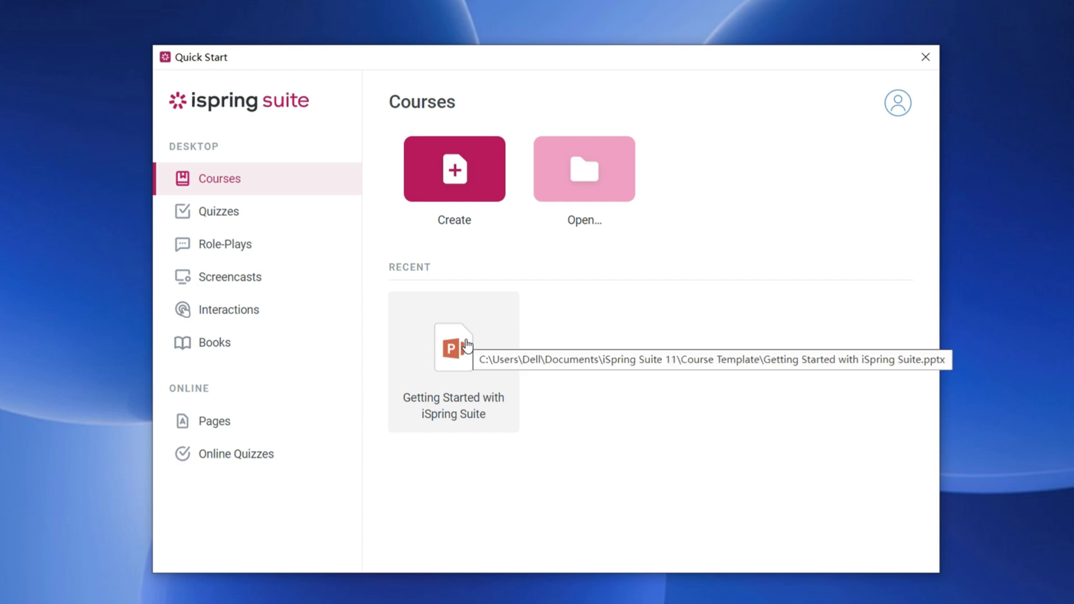
{"action": "left_click", "coordinate": [466, 344]}
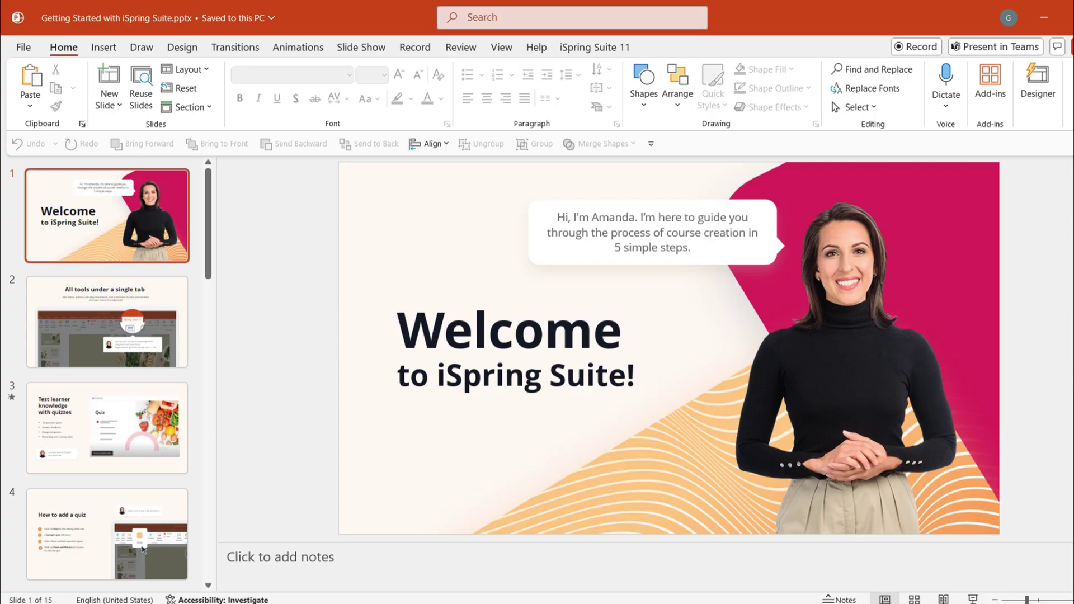
{"action": "left_click", "coordinate": [146, 356]}
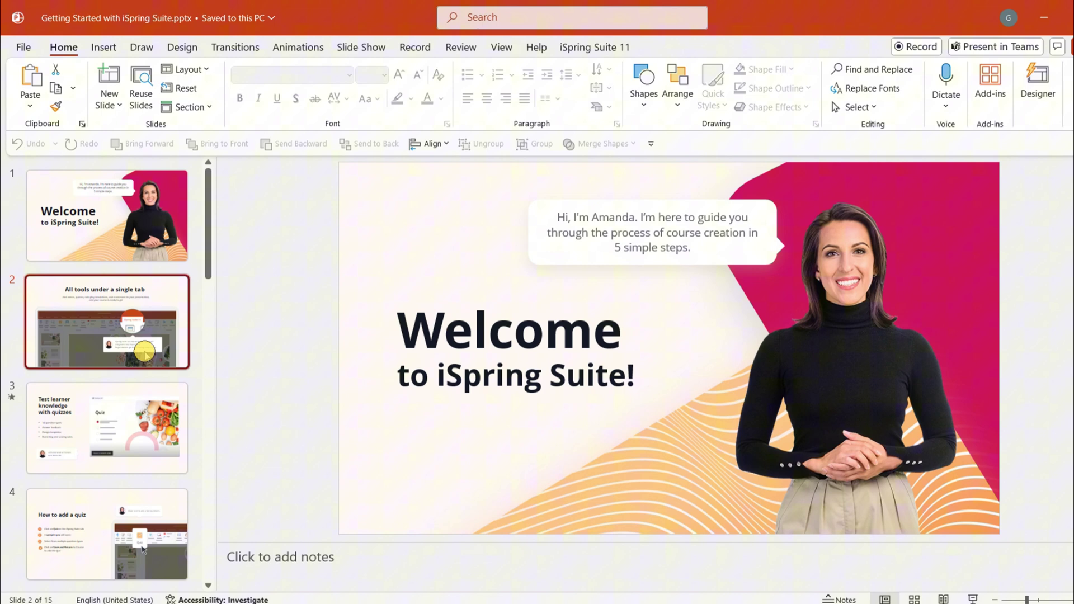
{"action": "key", "text": "Down"}
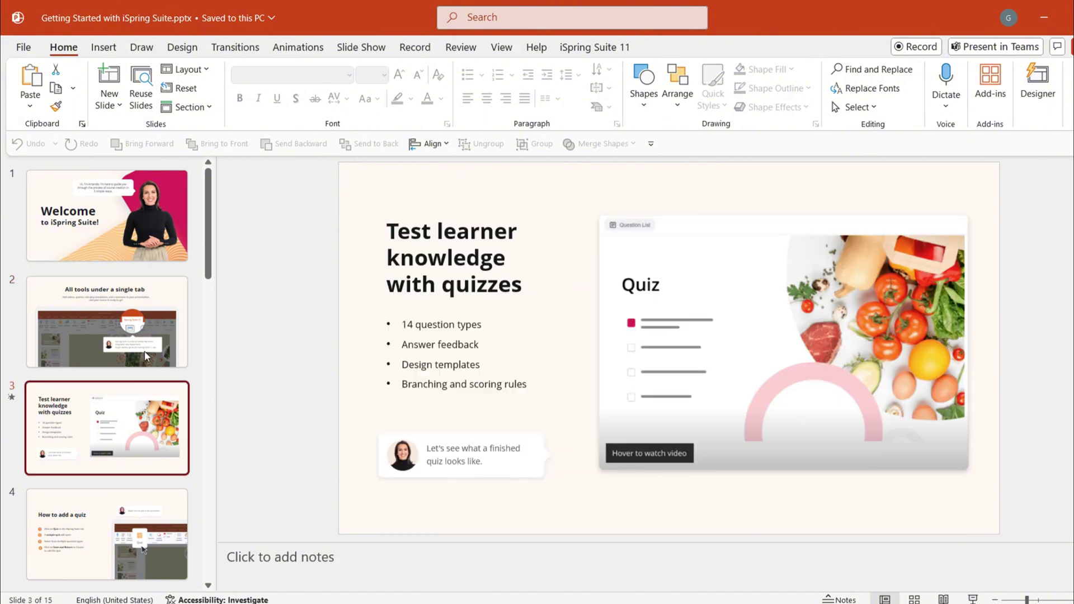
{"action": "key", "text": "Down"}
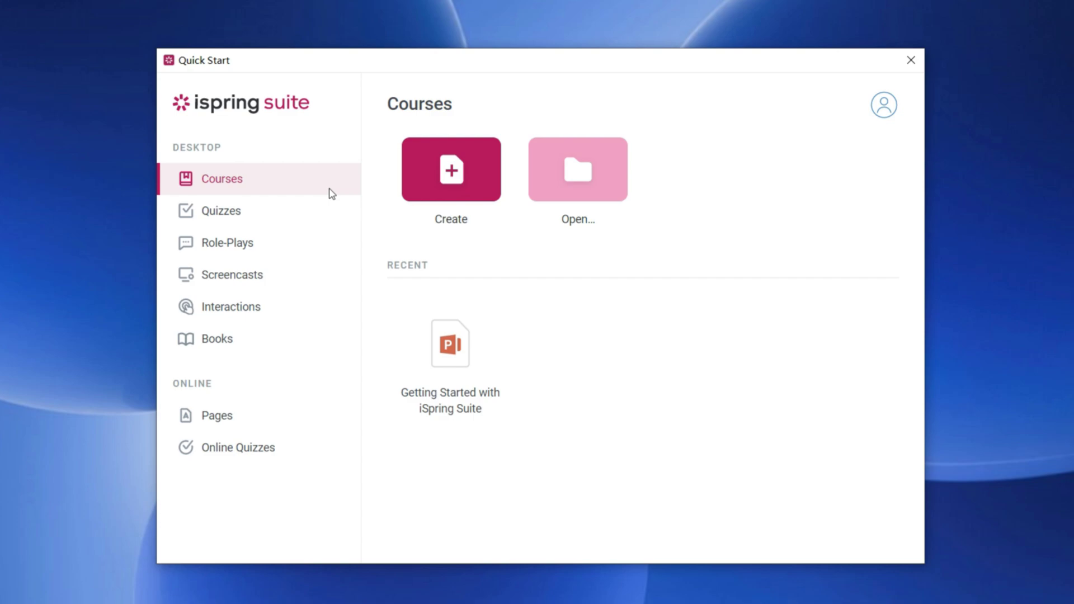
Create a new blank course presentation in PowerPoint with the iSpring Suite 11 tools displayed
{"action": "left_click", "coordinate": [421, 169]}
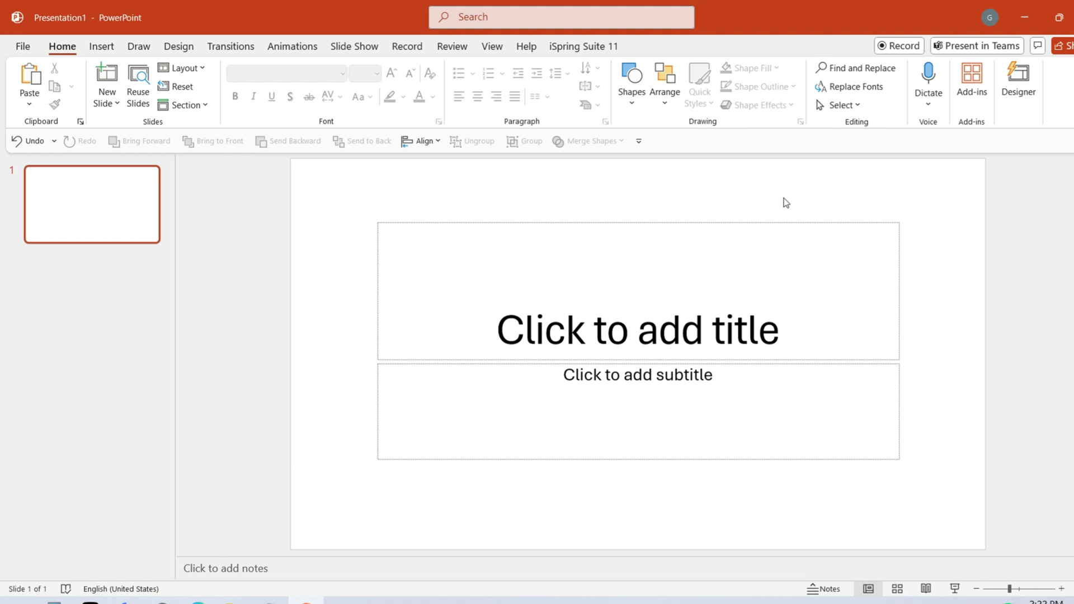
{"action": "left_click", "coordinate": [600, 47]}
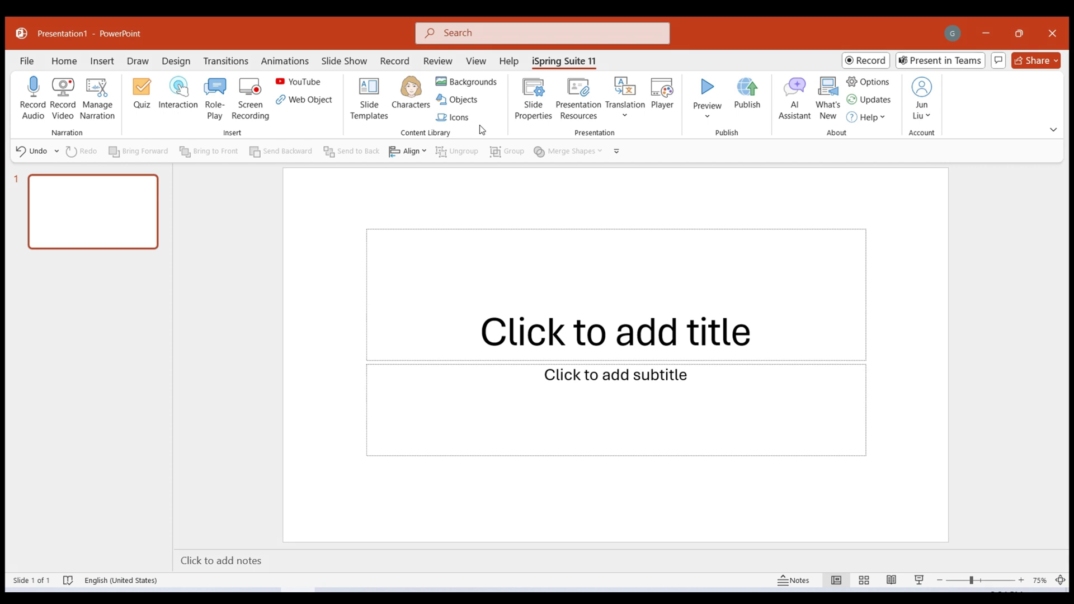
Insert the Coffee Scenario Title slide from the iSpring slide template library
{"action": "left_click", "coordinate": [368, 98]}
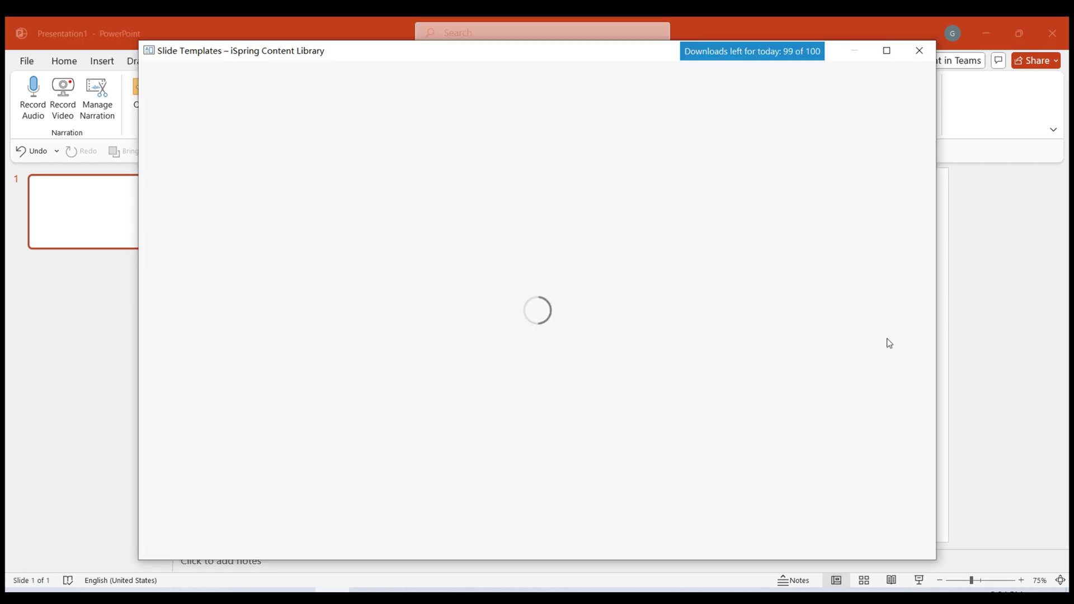
{"action": "scroll", "coordinate": [576, 333], "scroll_direction": "down", "scroll_amount": 6}
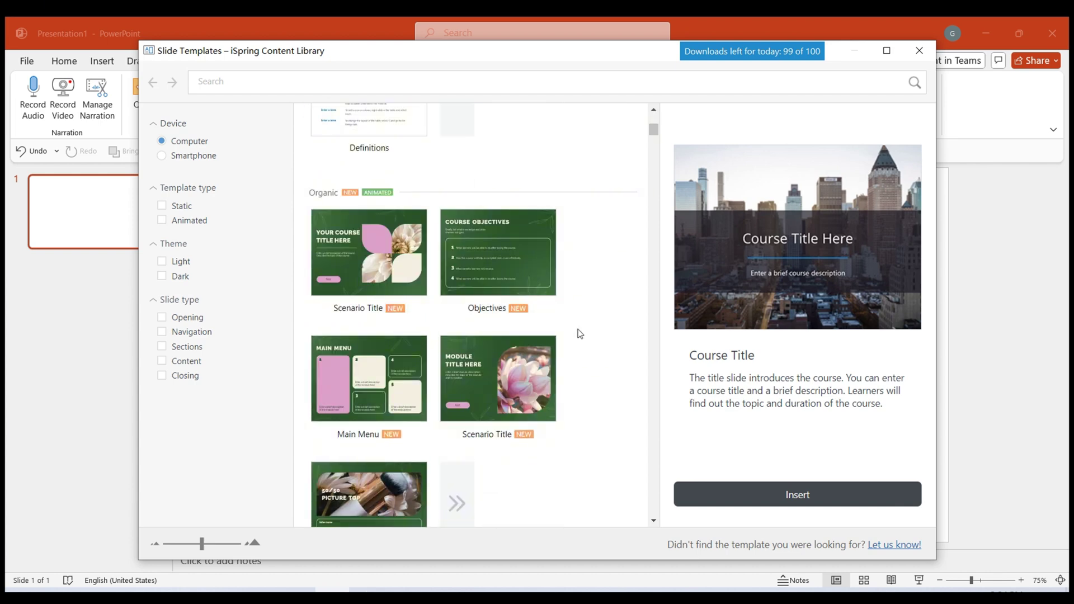
{"action": "scroll", "coordinate": [580, 334], "scroll_direction": "down", "scroll_amount": 2}
{"action": "left_click", "coordinate": [192, 332]}
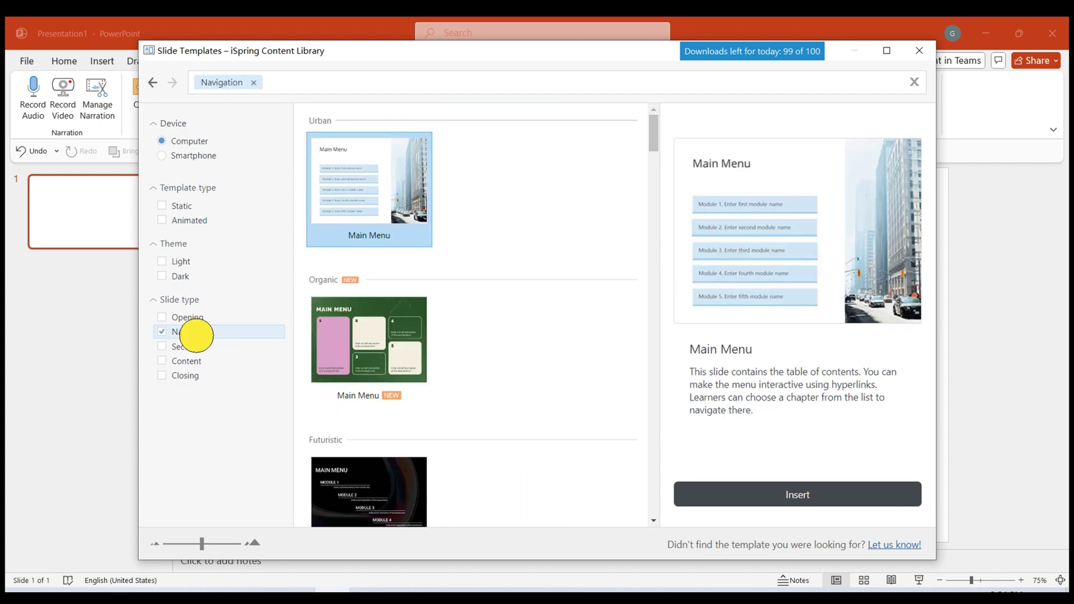
{"action": "left_click", "coordinate": [195, 347]}
{"action": "left_click", "coordinate": [193, 345]}
{"action": "left_click", "coordinate": [191, 360]}
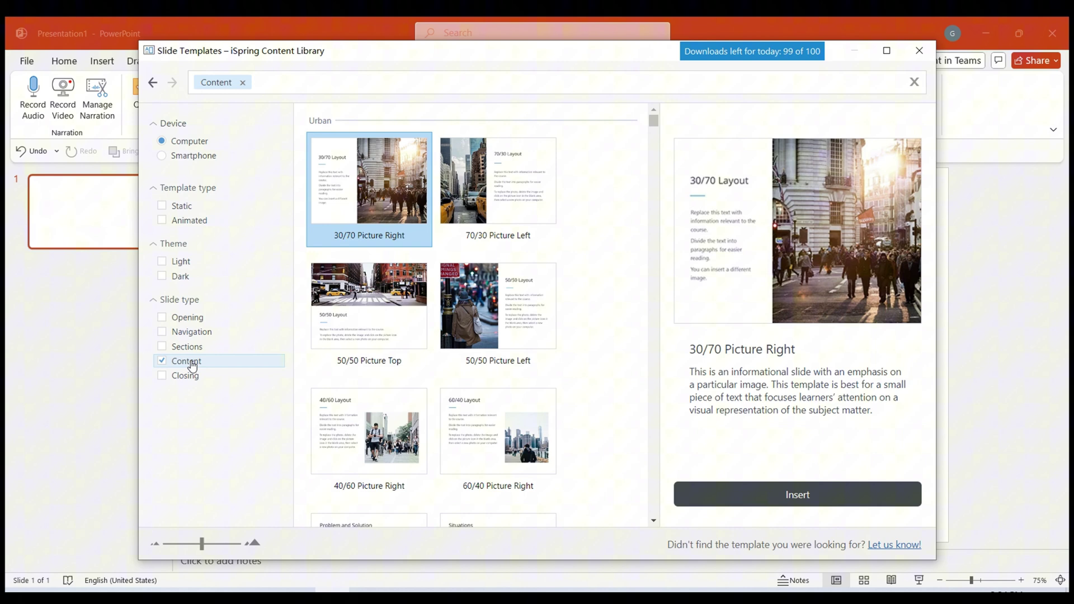
{"action": "left_click", "coordinate": [191, 361]}
{"action": "left_click", "coordinate": [770, 492]}
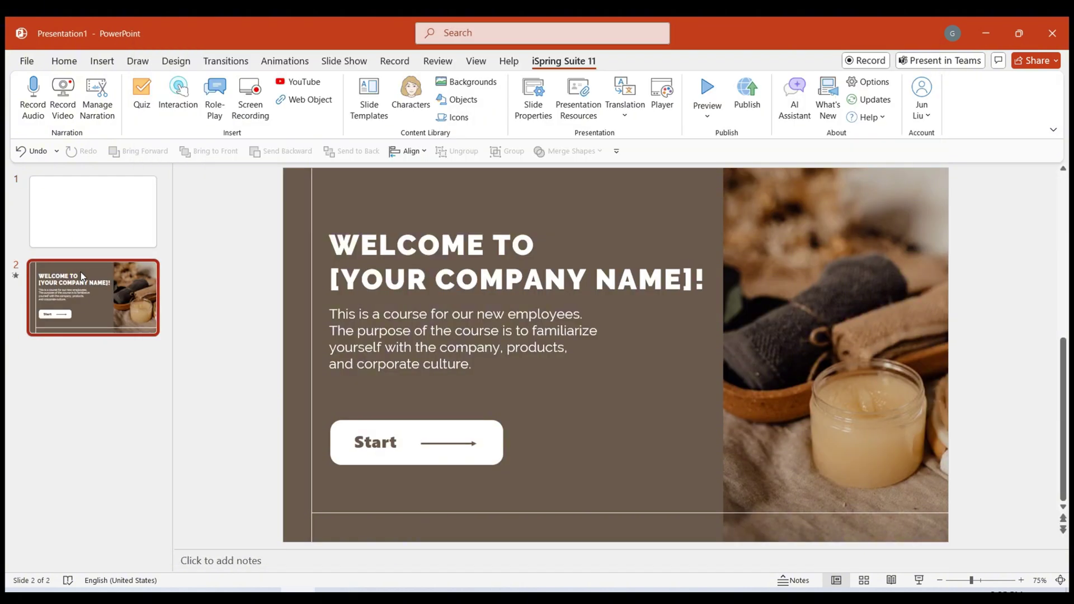
Delete the empty first slide and browse the theme's new slide layouts
{"action": "left_click", "coordinate": [98, 247]}
{"action": "key", "text": "Delete"}
{"action": "left_click", "coordinate": [64, 60]}
{"action": "left_click", "coordinate": [114, 117]}
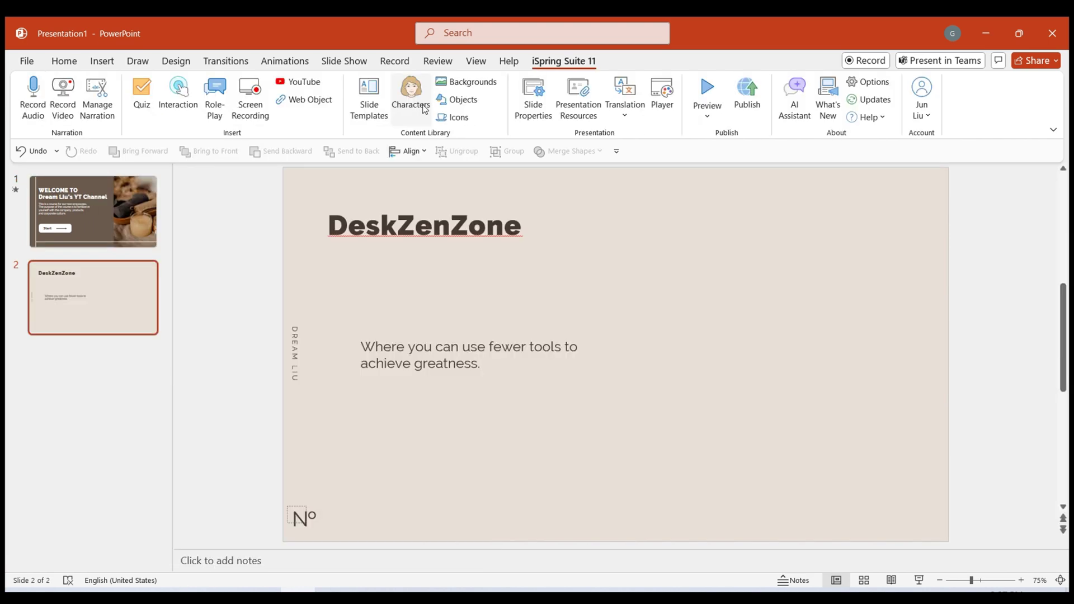
Add the standing Patrick character from the Characters library to the slide
{"action": "left_click", "coordinate": [425, 106]}
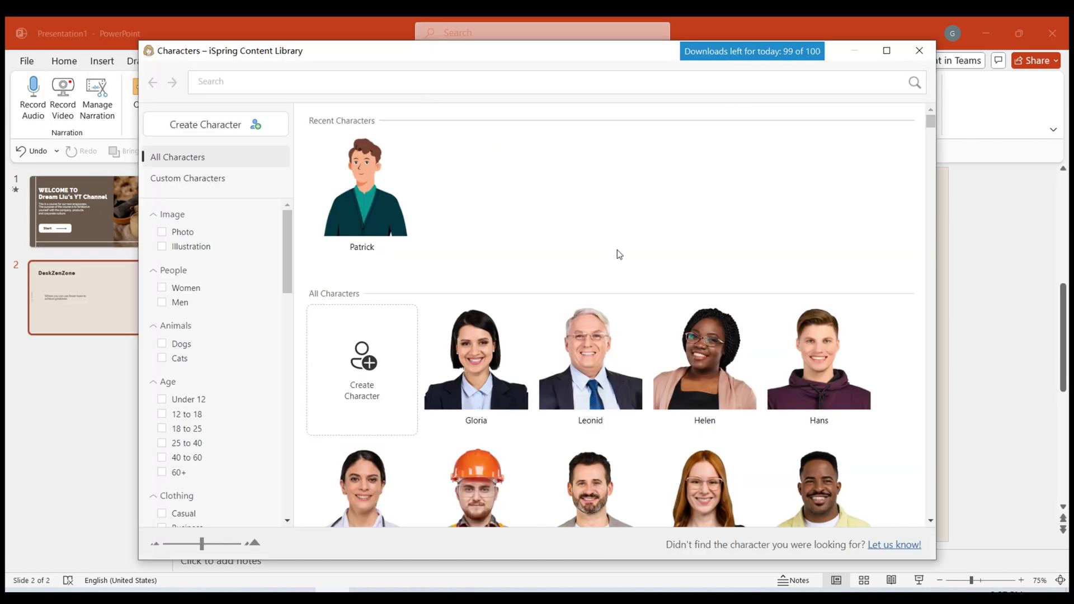
{"action": "scroll", "coordinate": [604, 314], "scroll_direction": "down", "scroll_amount": 3}
{"action": "scroll", "coordinate": [581, 358], "scroll_direction": "down", "scroll_amount": 5}
{"action": "scroll", "coordinate": [582, 358], "scroll_direction": "down", "scroll_amount": 5}
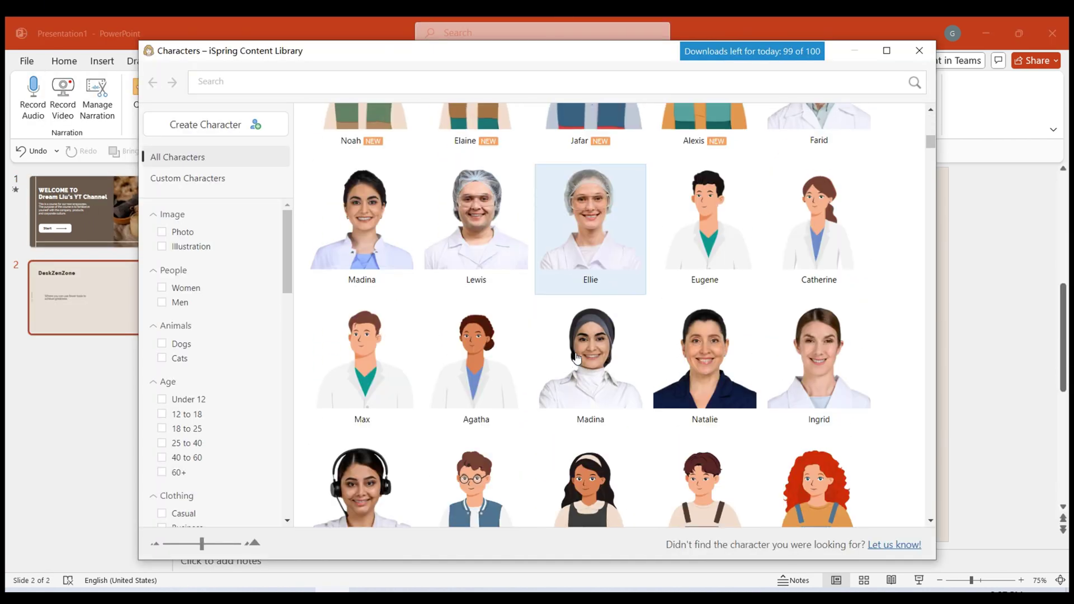
{"action": "scroll", "coordinate": [212, 445], "scroll_direction": "down", "scroll_amount": 3}
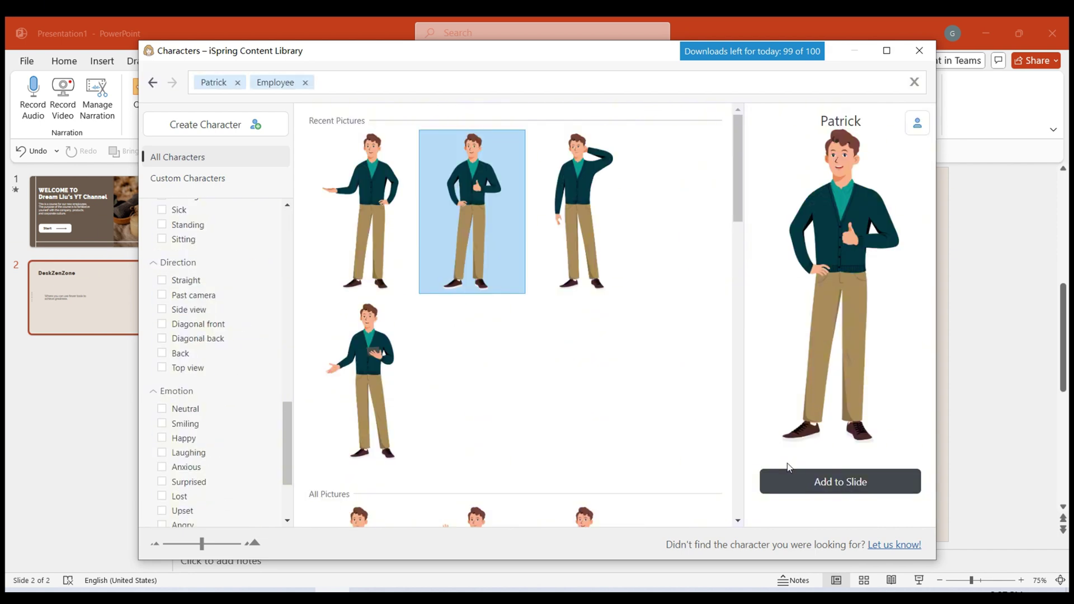
{"action": "left_click", "coordinate": [813, 485]}
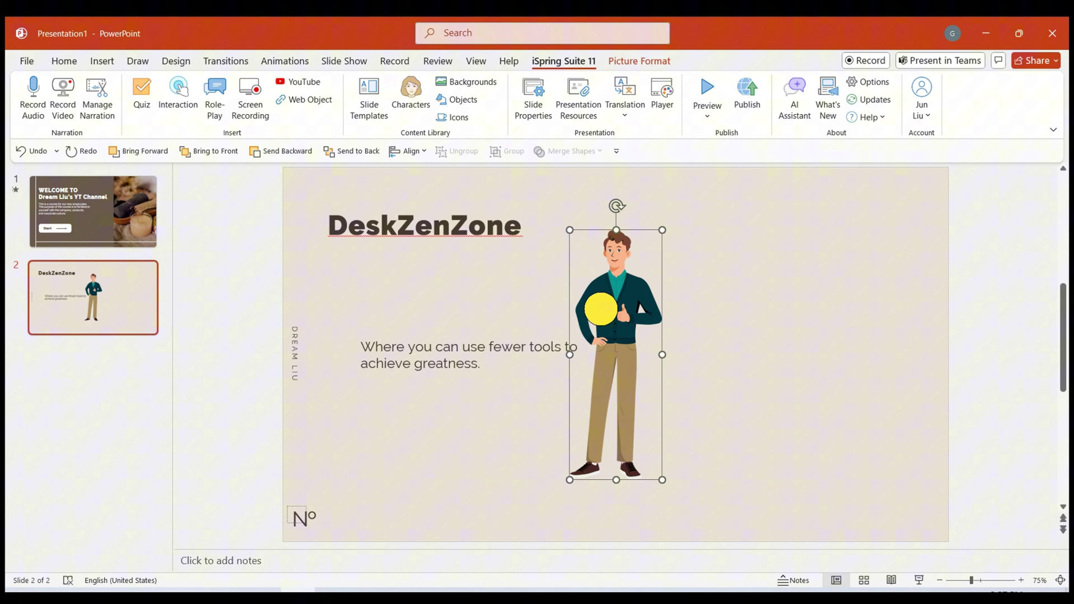
Enlarge Patrick and place him lower, to the right of the tagline
{"action": "left_click_drag", "start_coordinate": [618, 336], "coordinate": [775, 359]}
{"action": "left_click_drag", "start_coordinate": [818, 240], "coordinate": [863, 230]}
{"action": "left_click_drag", "start_coordinate": [805, 257], "coordinate": [830, 322]}
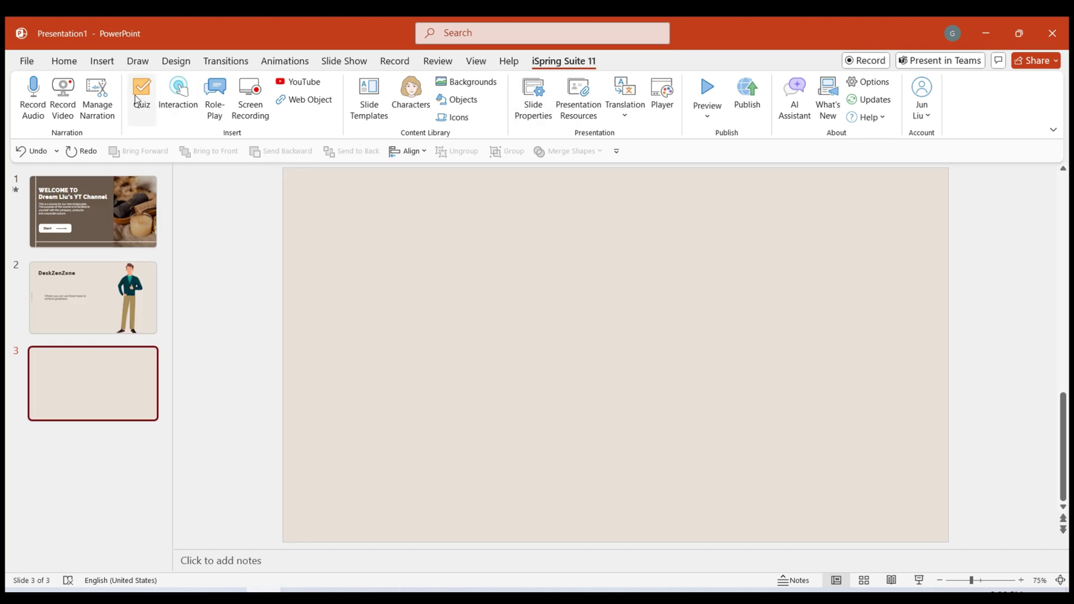
Start a new quiz, saving the presentation first, and view QuizMaker's video tutorials
{"action": "left_click", "coordinate": [136, 99]}
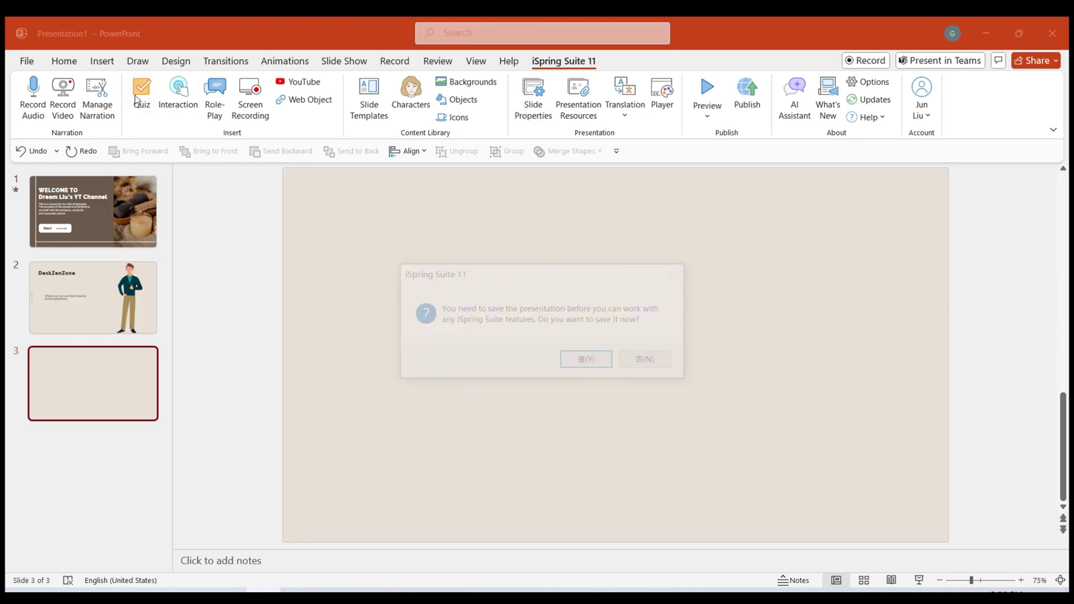
{"action": "left_click", "coordinate": [585, 361]}
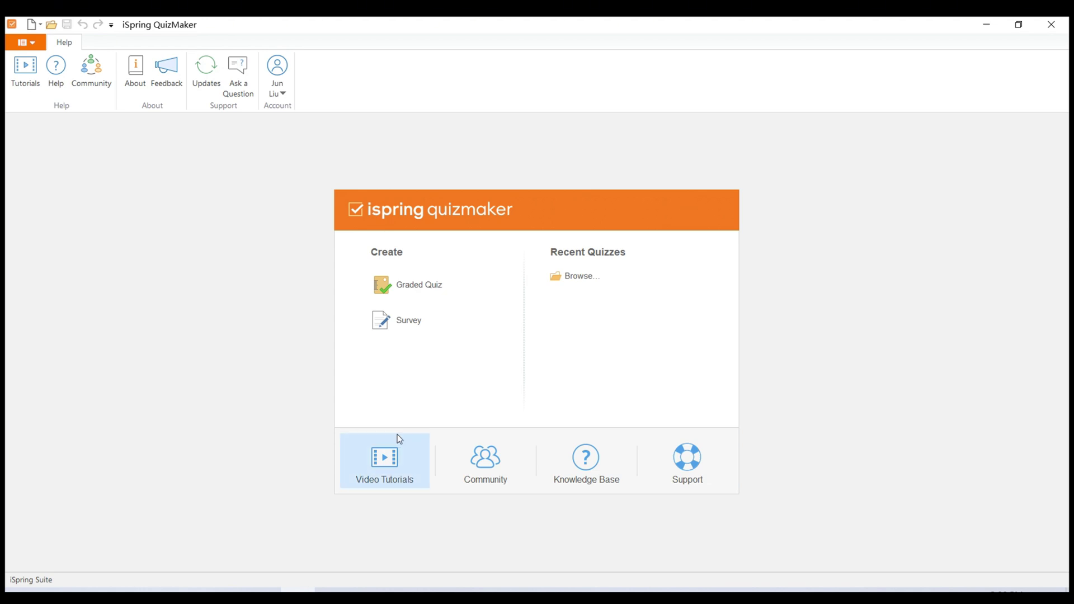
{"action": "left_click", "coordinate": [388, 467]}
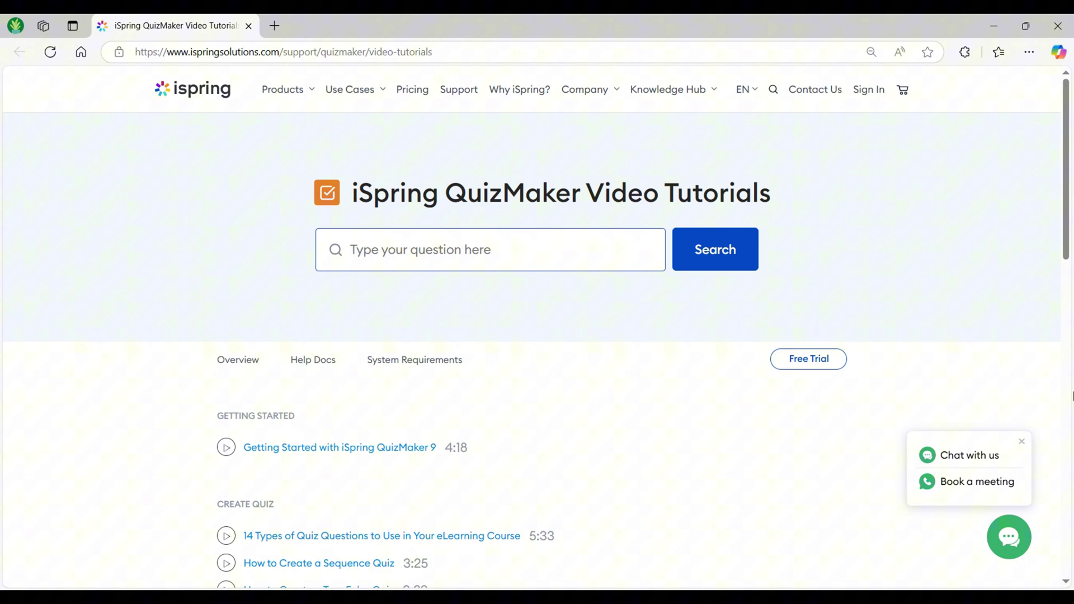
Close the support chat on the QuizMaker tutorials page and scroll back up
{"action": "left_click_drag", "start_coordinate": [1062, 256], "coordinate": [1064, 360]}
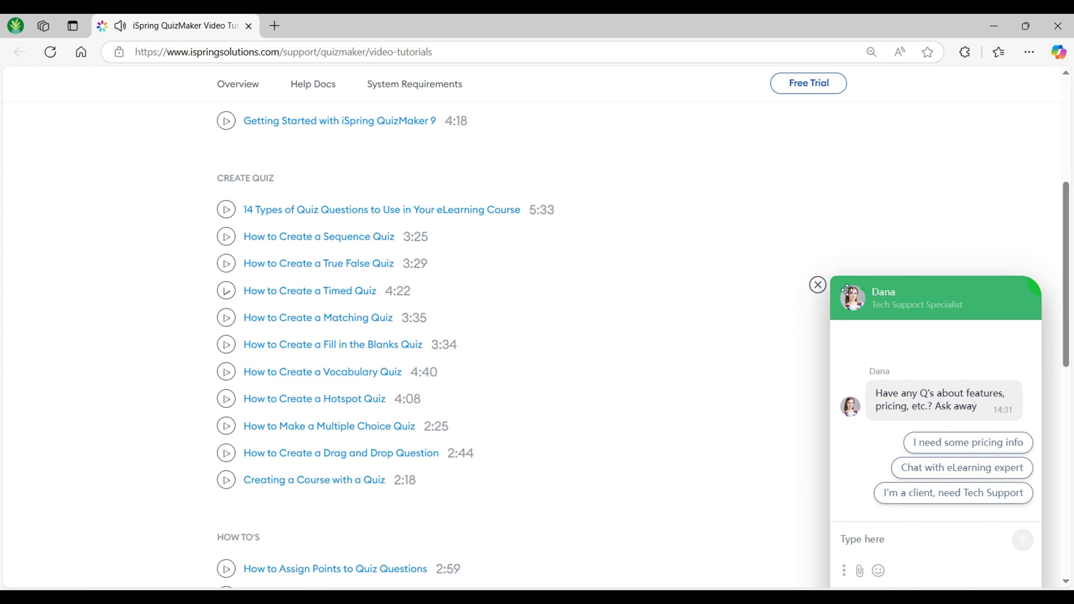
{"action": "left_click", "coordinate": [814, 287]}
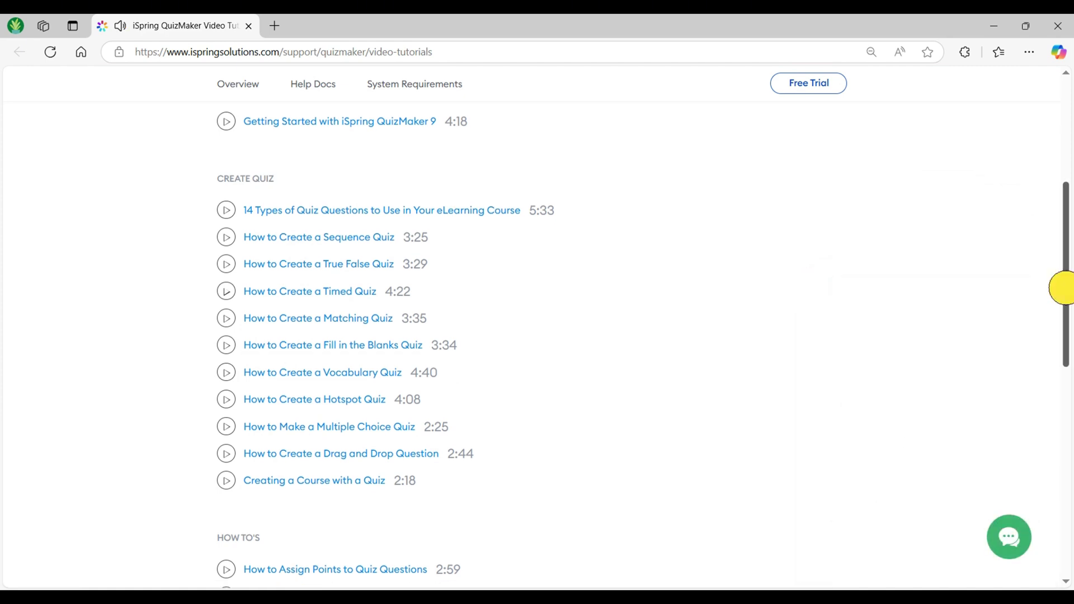
{"action": "left_click_drag", "start_coordinate": [1063, 287], "coordinate": [1065, 258]}
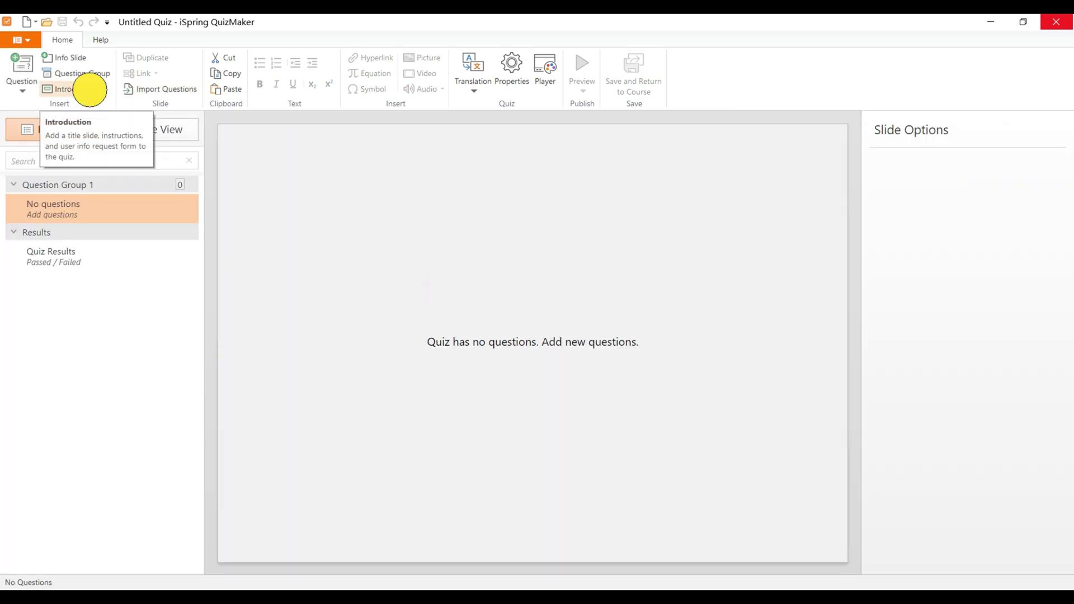
Add an intro slide welcoming learners to 'Shortcuts Quiz' and check it in Slide View
{"action": "left_click", "coordinate": [91, 89]}
{"action": "left_click", "coordinate": [86, 137]}
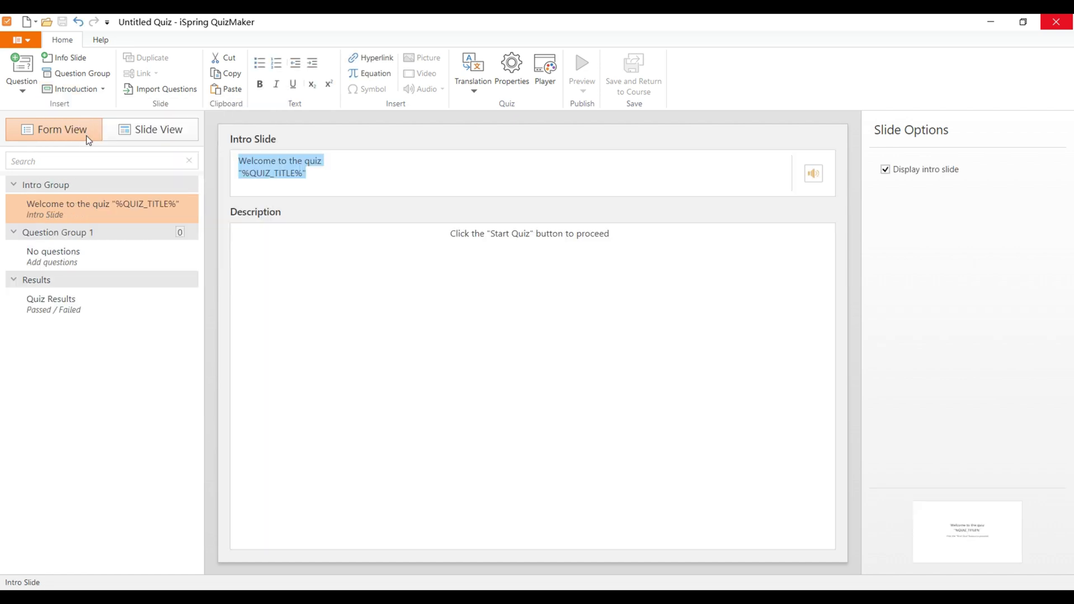
{"action": "type", "text": "Shortcuts Quiz"}
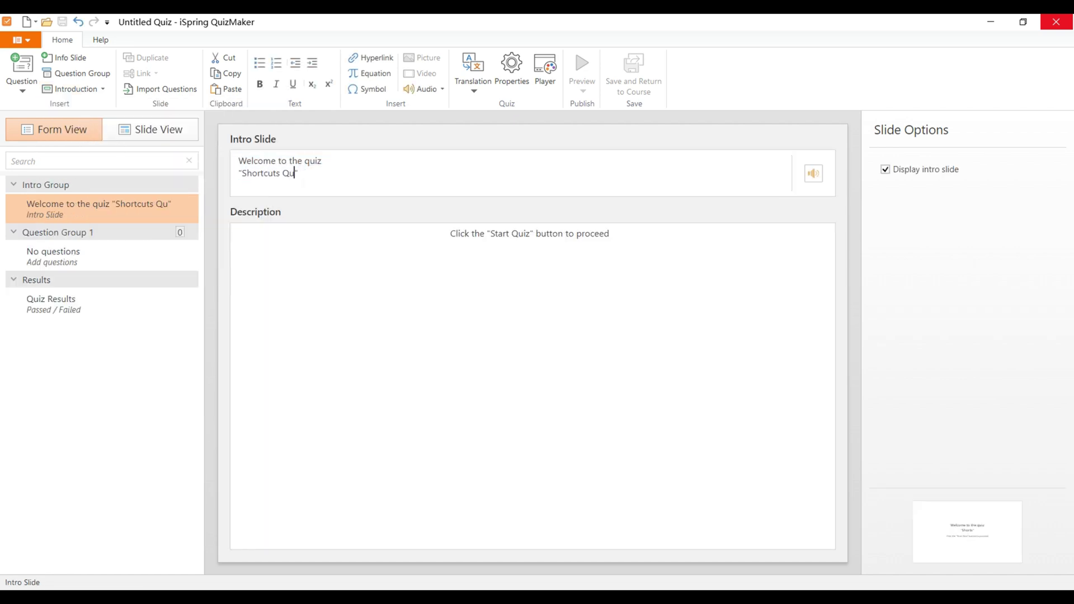
{"action": "left_click", "coordinate": [171, 129]}
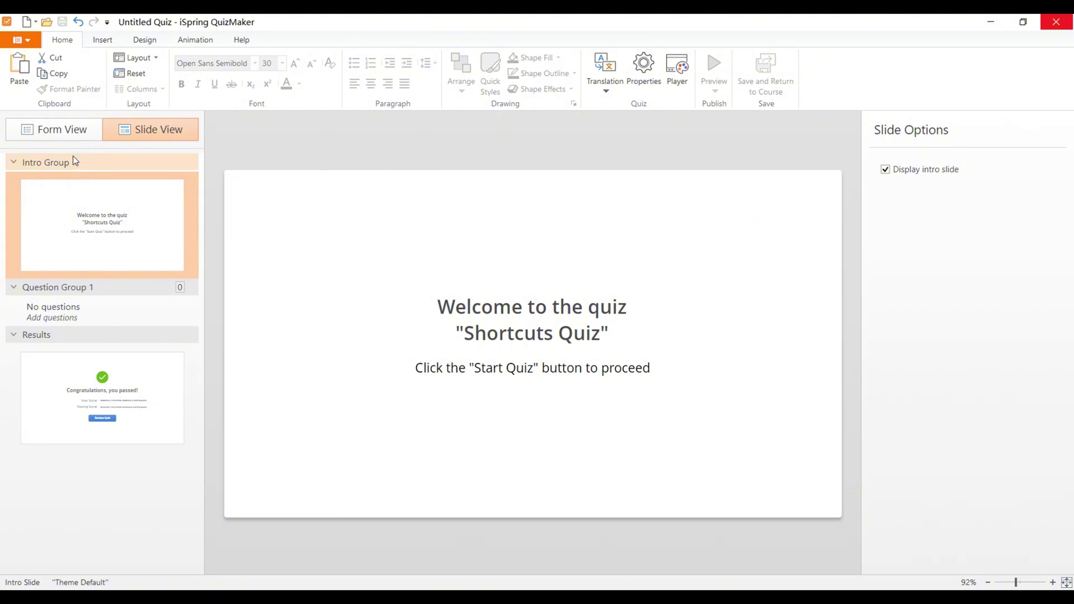
{"action": "left_click", "coordinate": [62, 136]}
{"action": "left_click", "coordinate": [31, 94]}
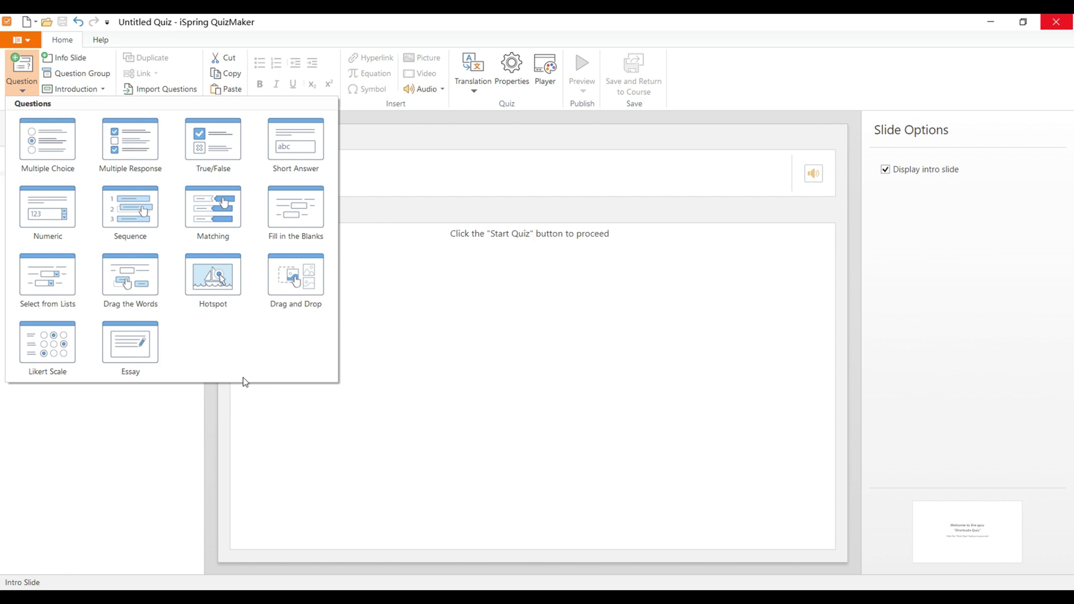
Add a multiple-choice question on grouping shapes with choices Ctrl+G, Ctrl+Shift+G and Ctrl+D
{"action": "left_click", "coordinate": [43, 144]}
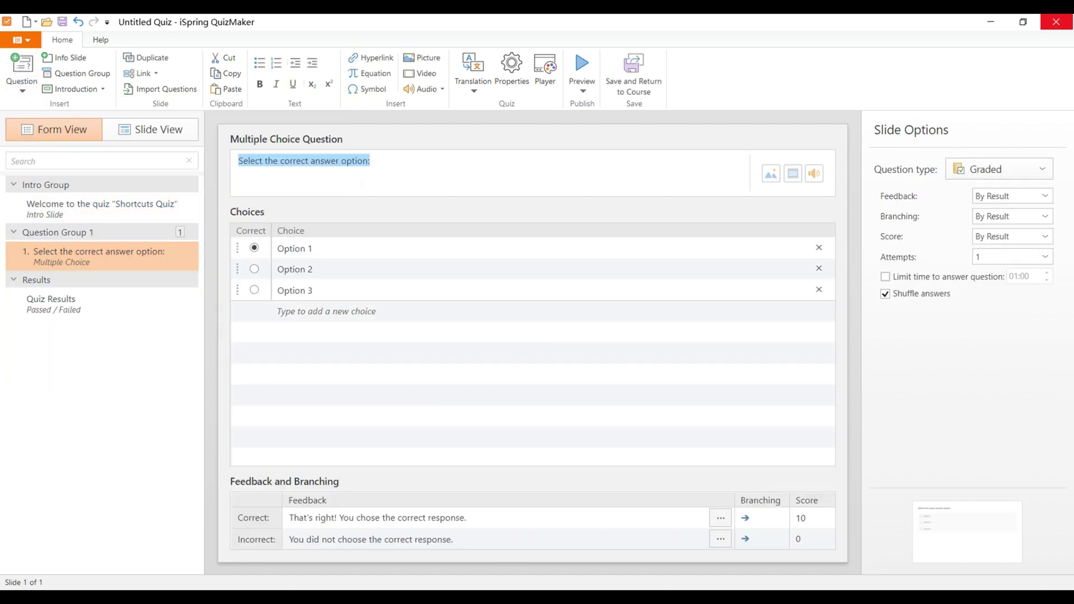
{"action": "type", "text": "You are working on a PowerPoint presentation and want to group multiple shapes together to keep them organized. Which shortcut should you use?"}
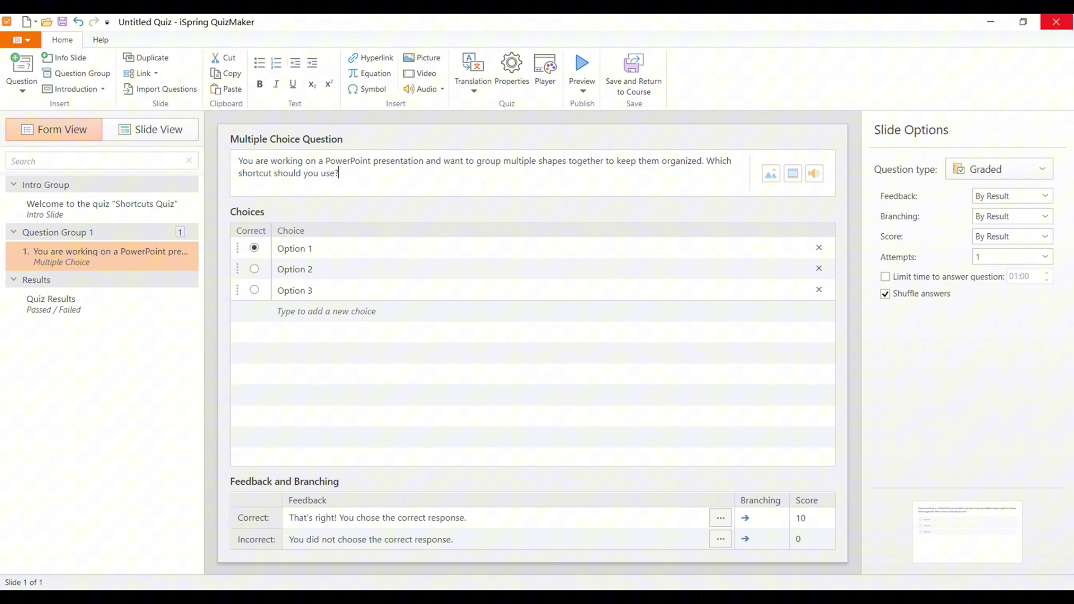
{"action": "type", "text": "Ctrl+G"}
{"action": "key", "text": "Tab"}
{"action": "type", "text": "Ctrl+Shift+G"}
{"action": "key", "text": "Tab"}
{"action": "type", "text": "Ctrl+D"}
{"action": "left_click", "coordinate": [170, 127]}
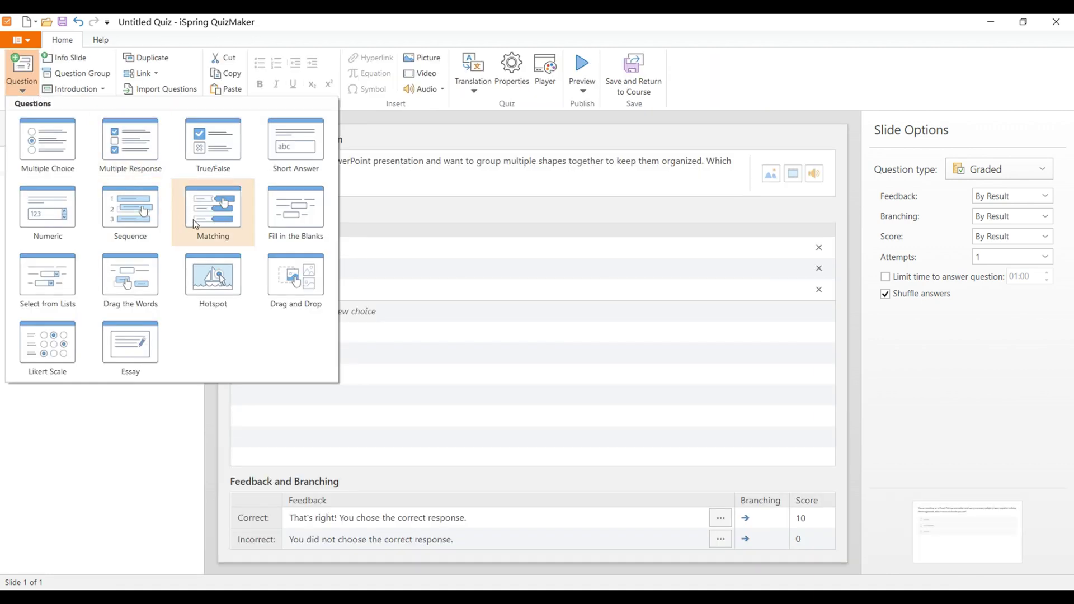
Add a matching question and pair its first item, Quick copy and paste, with Ctrl+D
{"action": "left_click", "coordinate": [197, 222]}
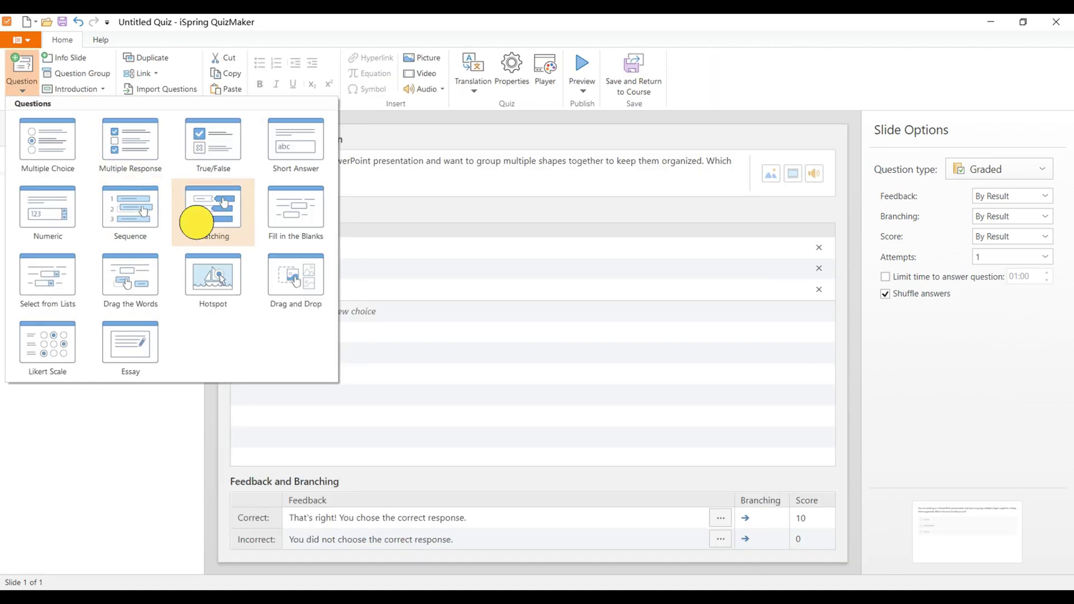
{"action": "left_click", "coordinate": [295, 246]}
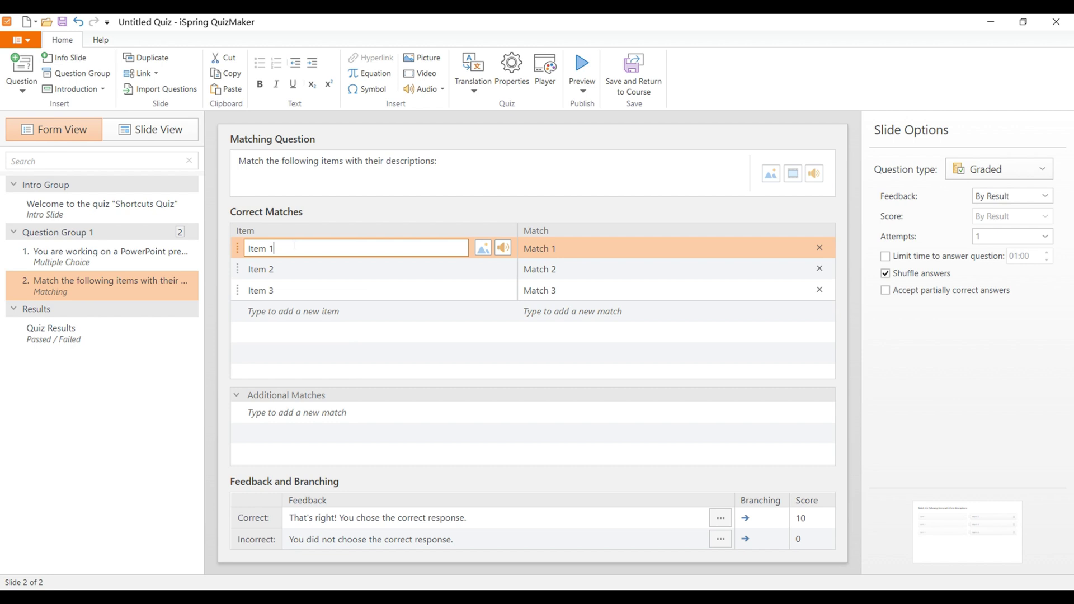
{"action": "key", "text": "ctrl+a"}
{"action": "type", "text": "Quick copy and paste"}
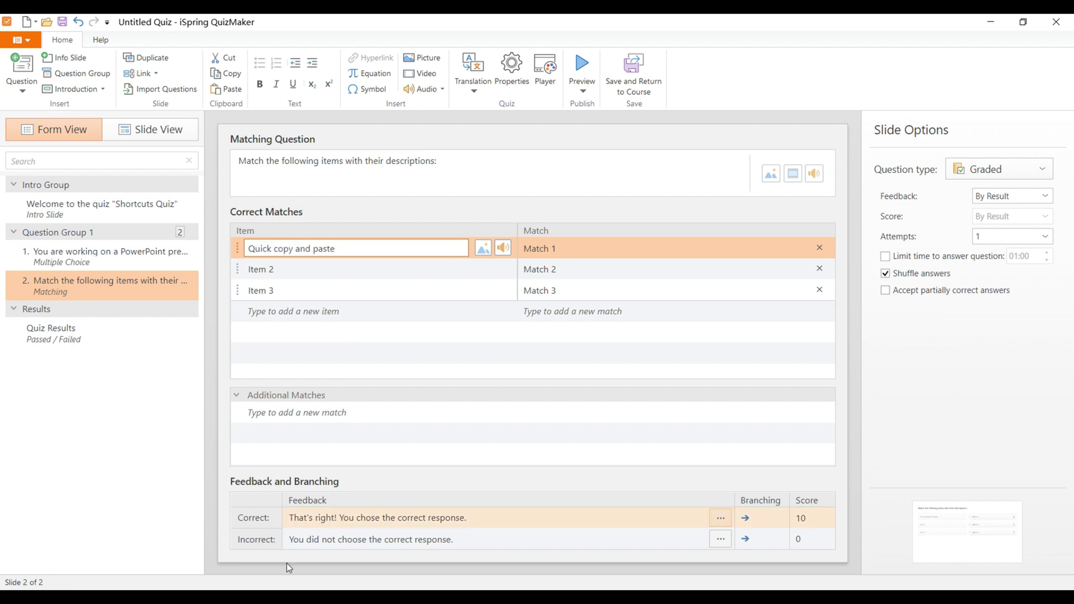
{"action": "left_click", "coordinate": [530, 247]}
{"action": "key", "text": "ctrl+a"}
{"action": "type", "text": "Ctrl+D"}
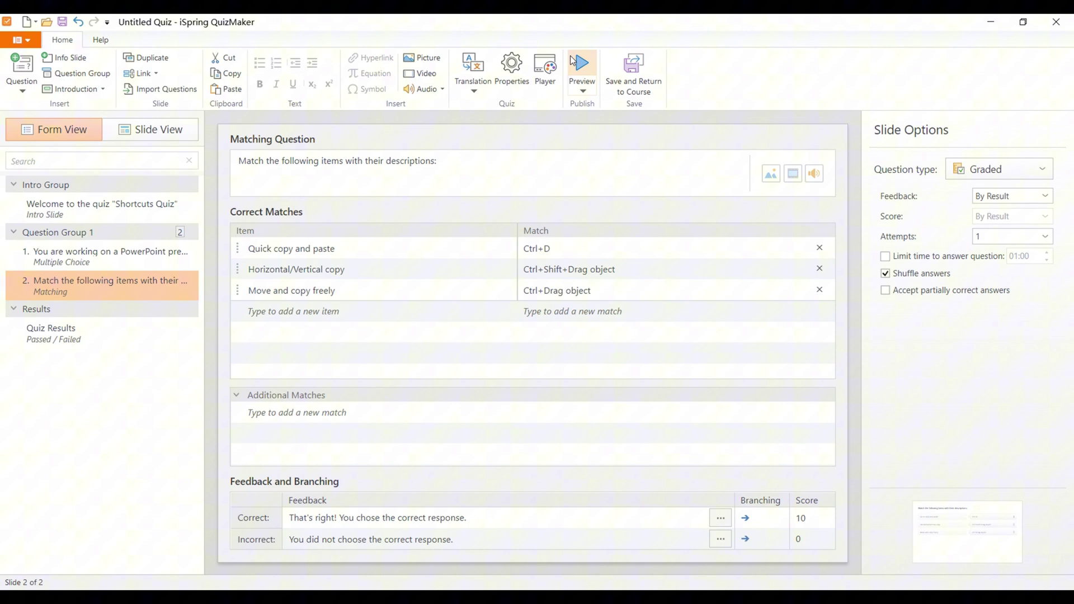
{"action": "left_click", "coordinate": [573, 61]}
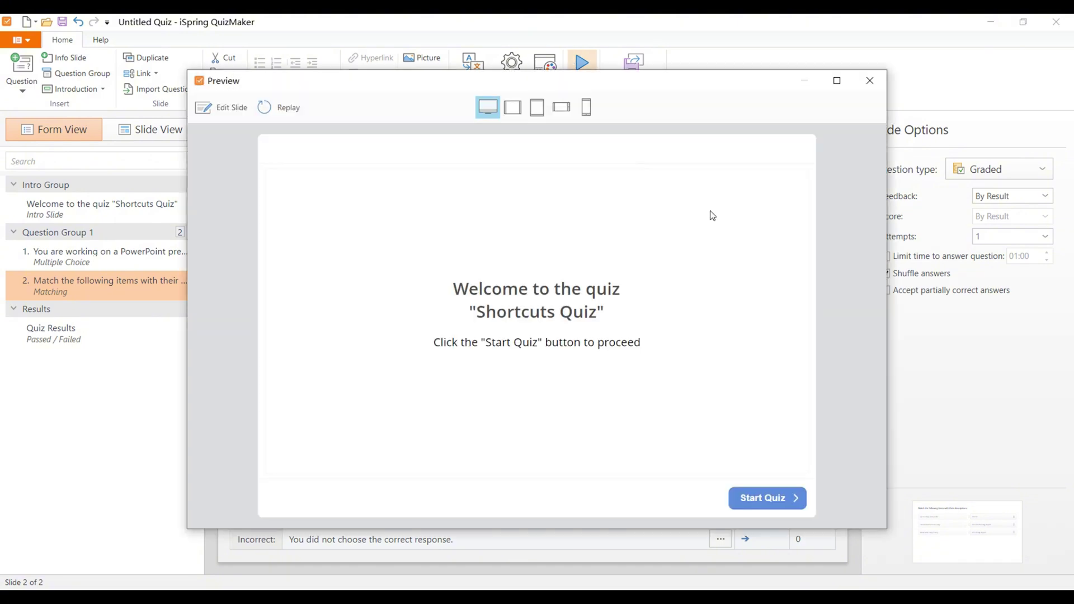
{"action": "left_click", "coordinate": [519, 114]}
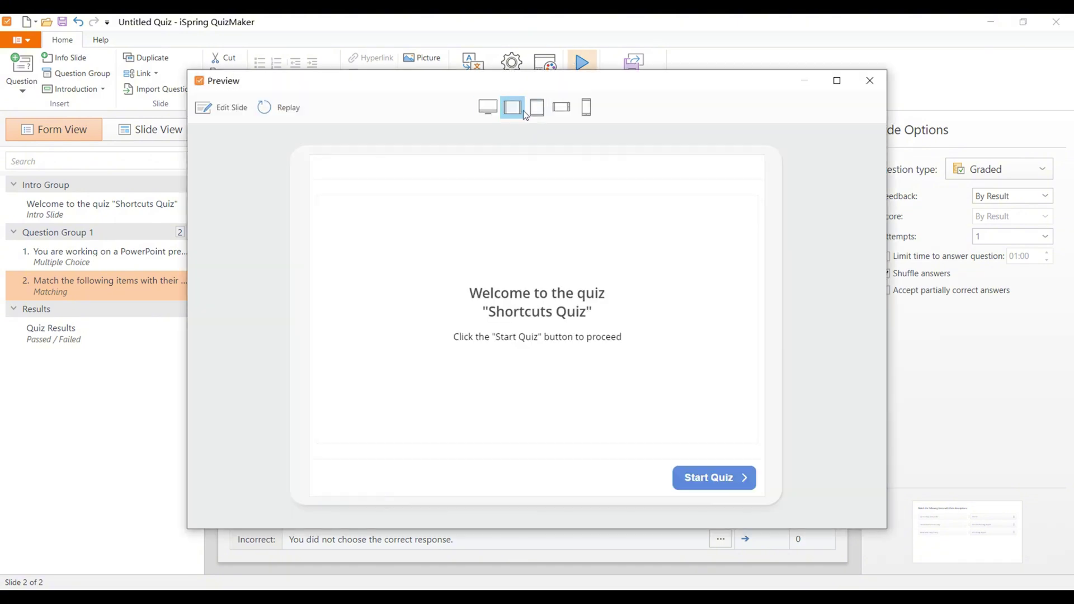
{"action": "left_click", "coordinate": [539, 114]}
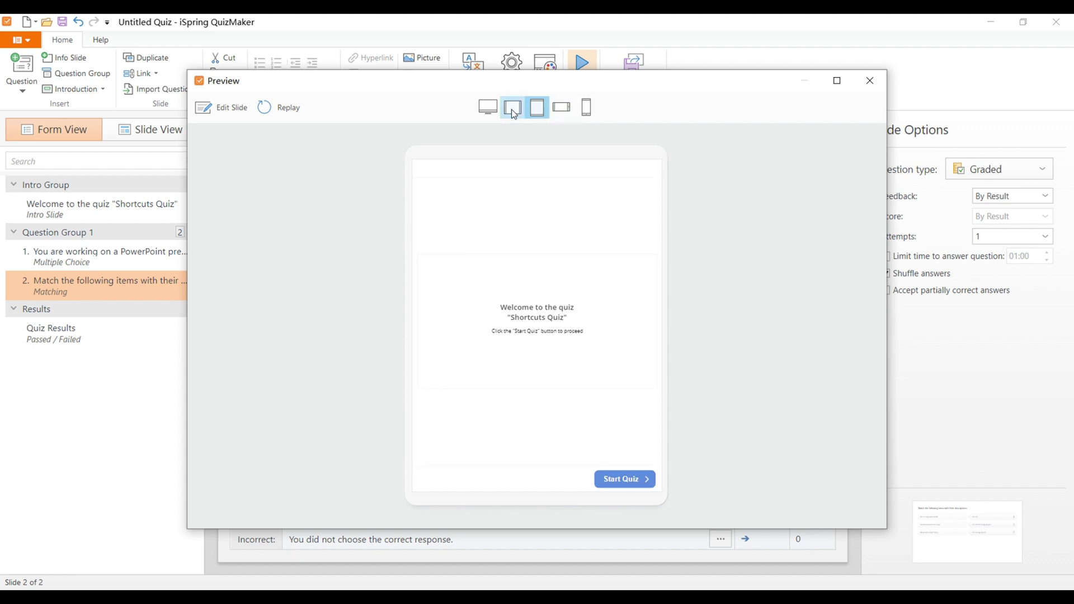
{"action": "left_click", "coordinate": [562, 107]}
{"action": "left_click", "coordinate": [487, 106]}
{"action": "left_click", "coordinate": [786, 499]}
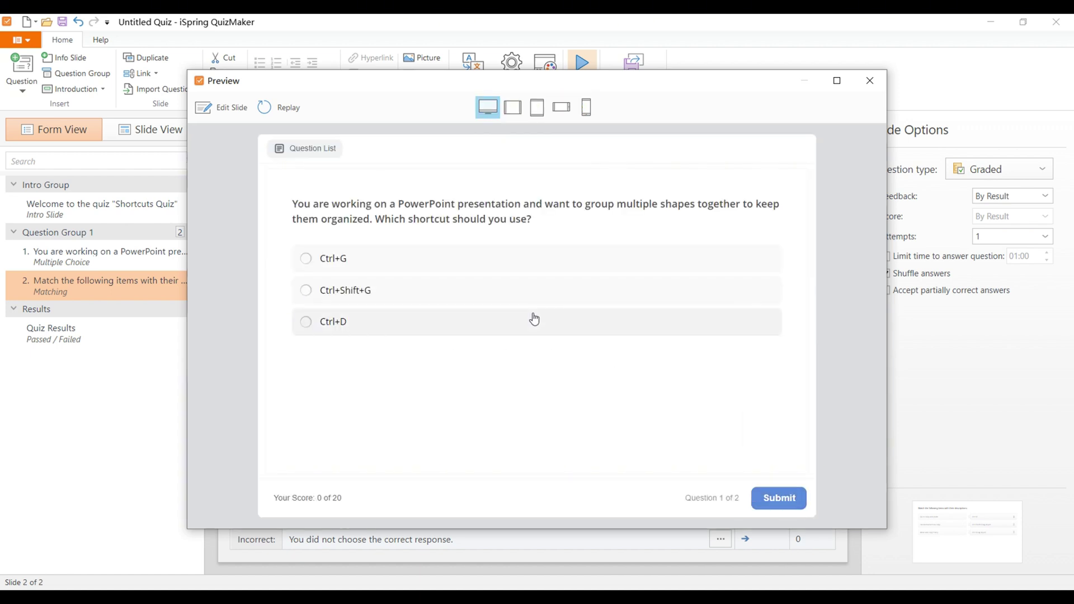
{"action": "left_click", "coordinate": [533, 267]}
{"action": "left_click", "coordinate": [778, 498]}
{"action": "left_click", "coordinate": [766, 497]}
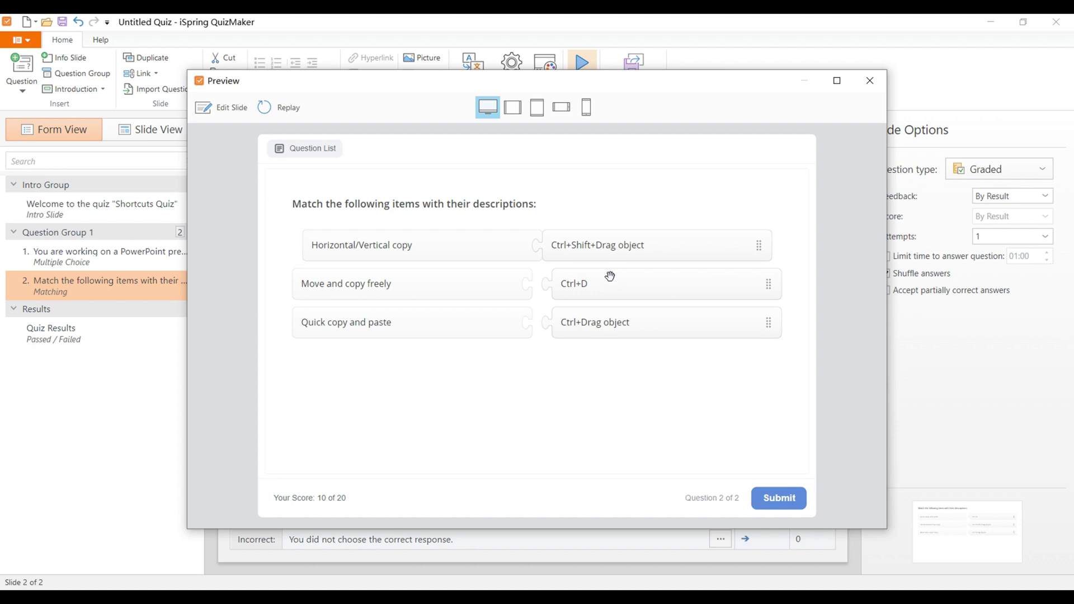
{"action": "left_click_drag", "start_coordinate": [626, 326], "coordinate": [595, 291]}
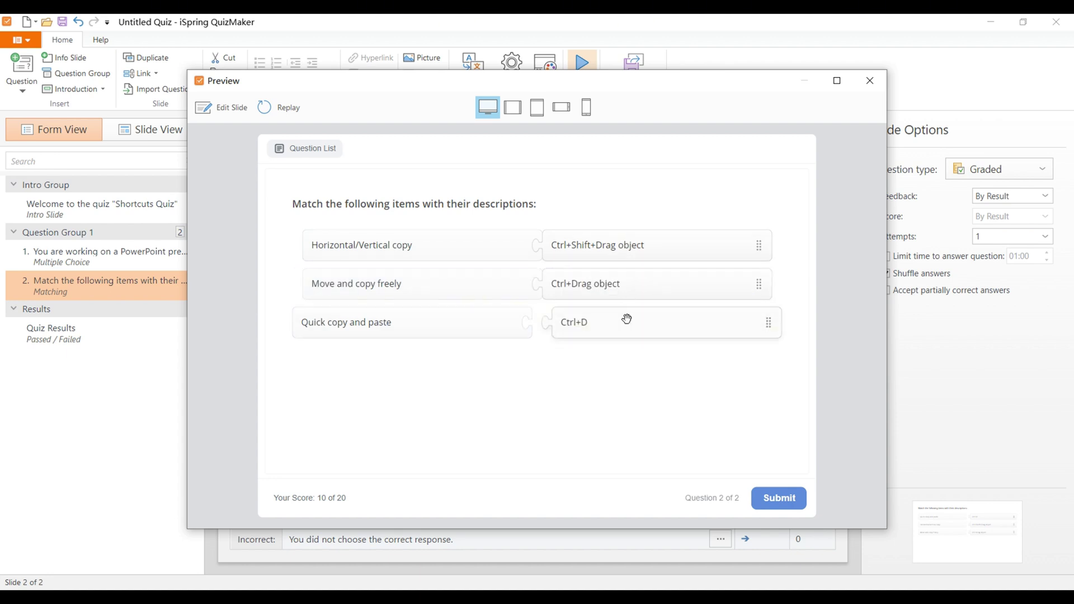
{"action": "left_click", "coordinate": [799, 502]}
{"action": "left_click", "coordinate": [780, 498]}
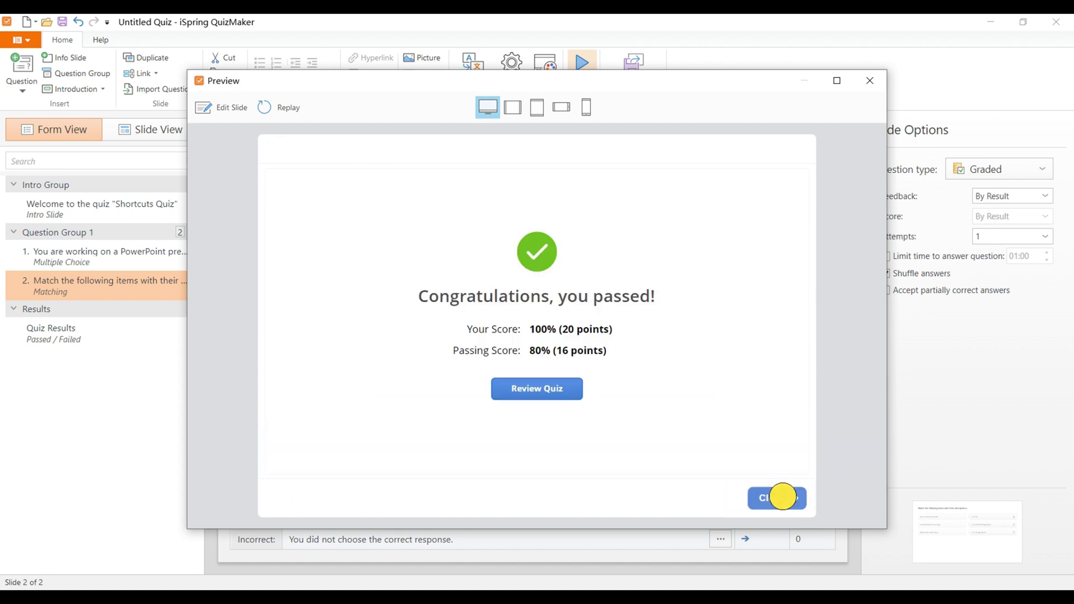
{"action": "left_click", "coordinate": [778, 498]}
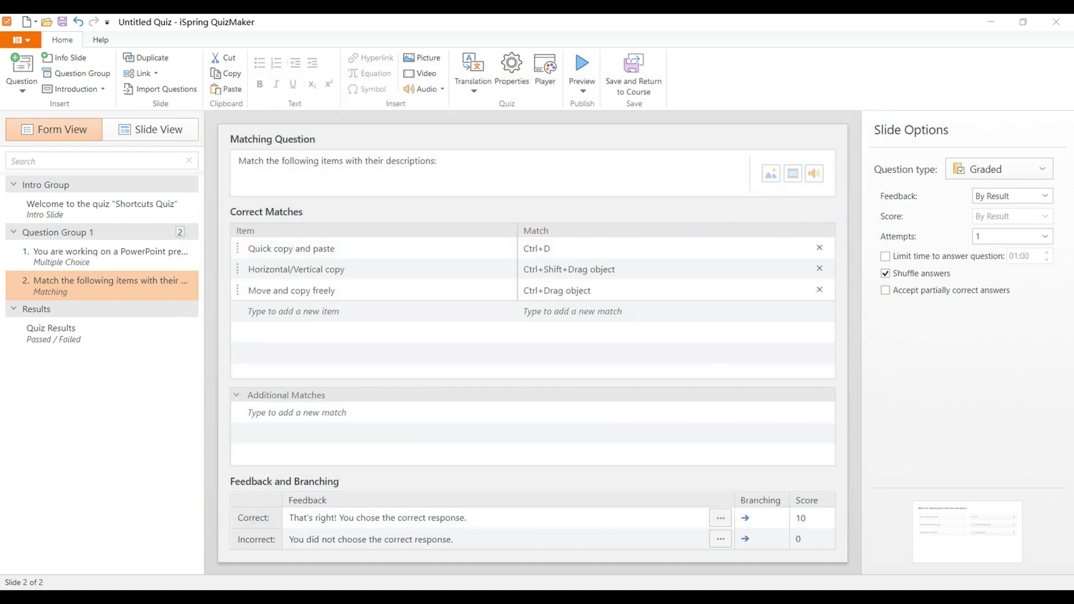
Save the quiz onto slide 3 of the course and add a blank slide 4 after it
{"action": "left_click", "coordinate": [641, 75]}
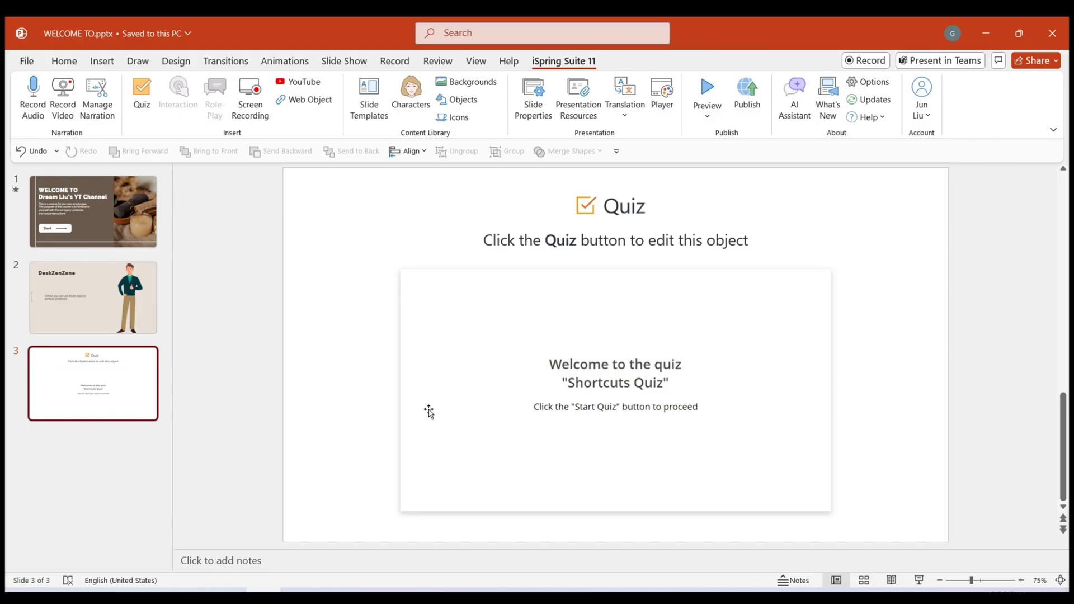
{"action": "left_click", "coordinate": [111, 380]}
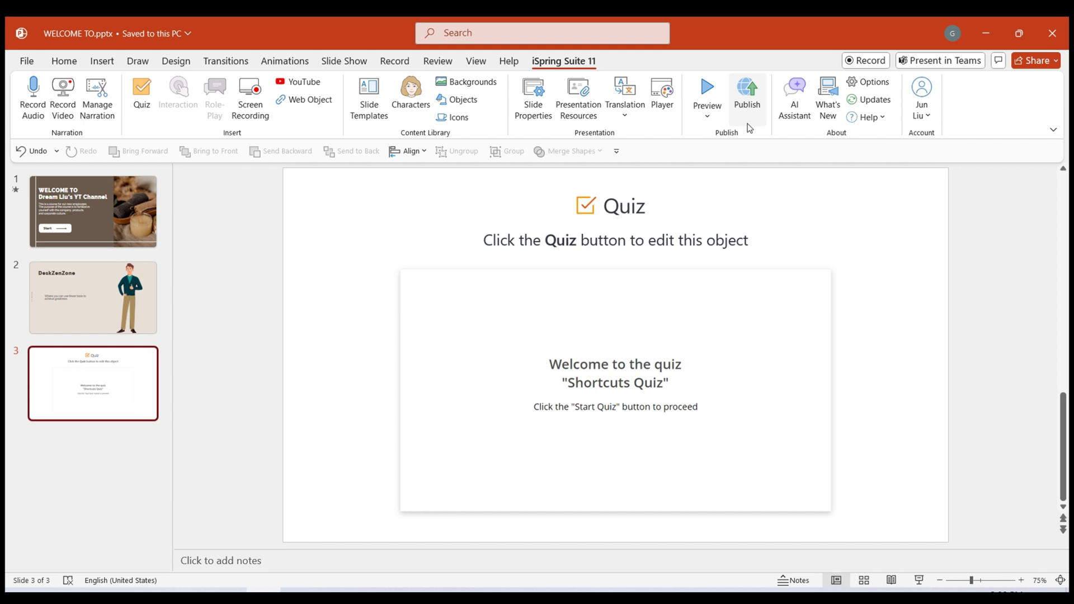
{"action": "key", "text": "ctrl+m"}
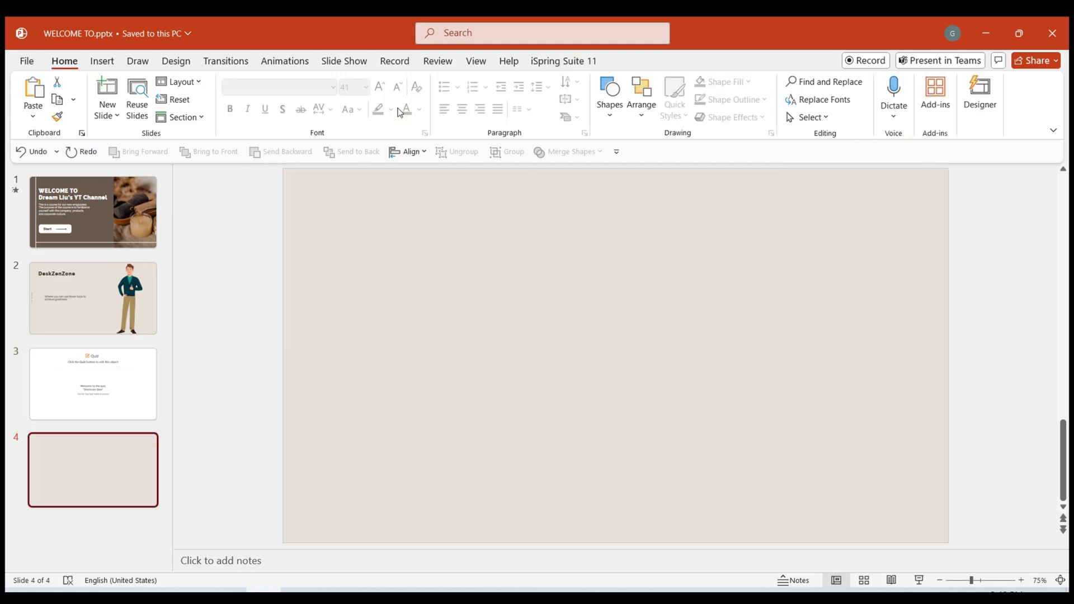
{"action": "left_click", "coordinate": [564, 60]}
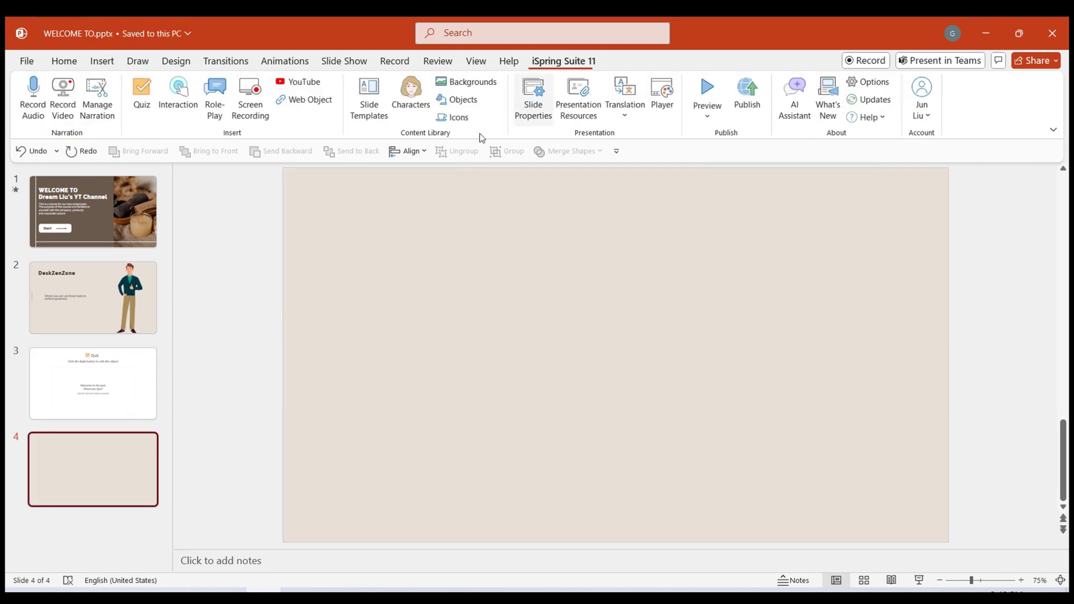
Launch iSpring Visuals and create a new Labeled Graphic interaction from the Annotation types
{"action": "left_click", "coordinate": [185, 103]}
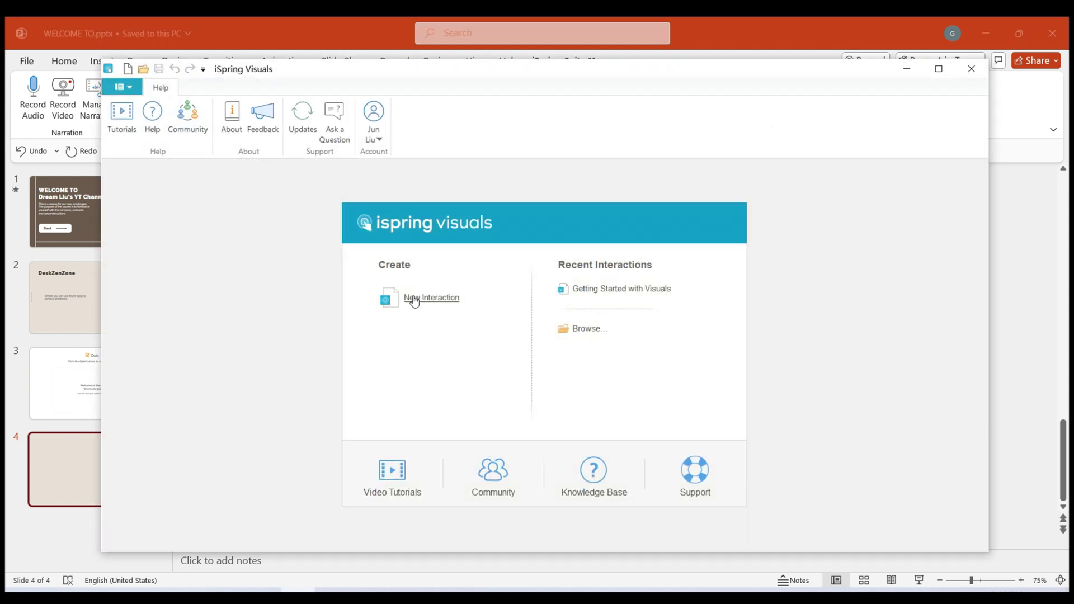
{"action": "left_click", "coordinate": [414, 299]}
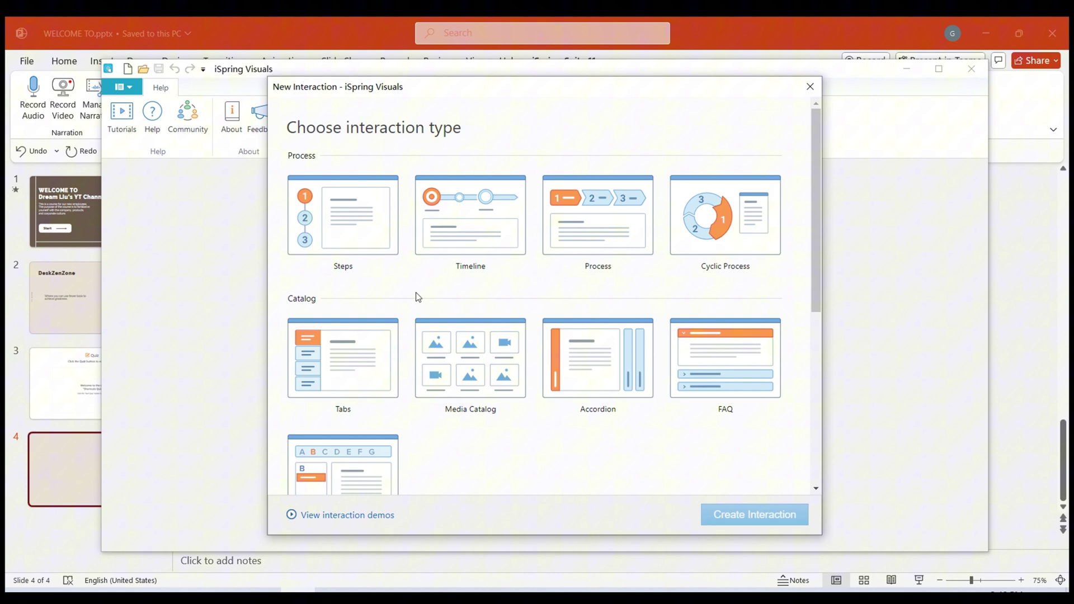
{"action": "scroll", "coordinate": [612, 379], "scroll_direction": "down", "scroll_amount": 5}
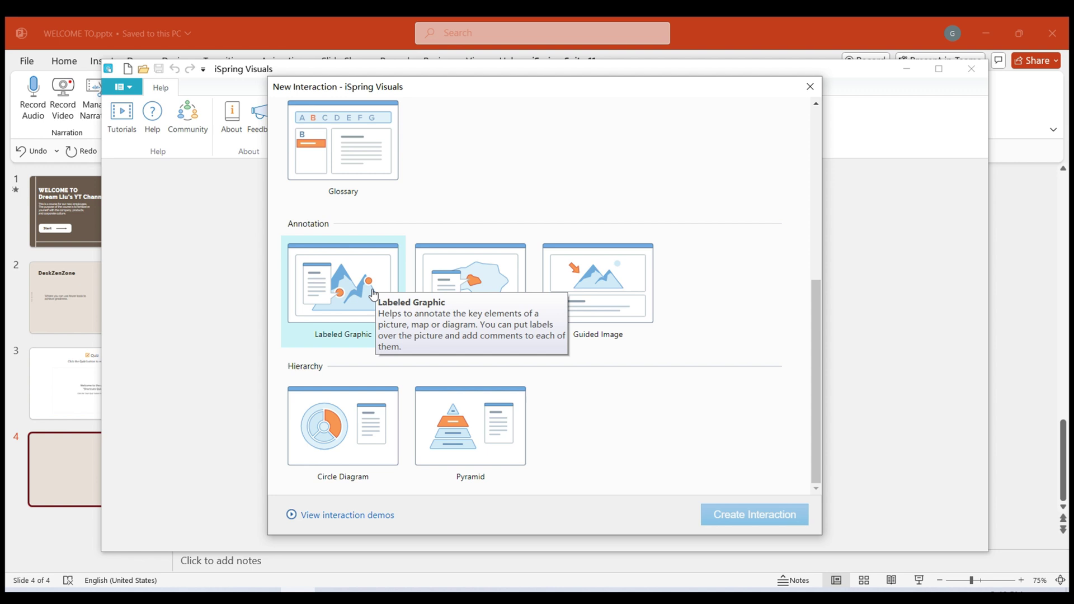
{"action": "left_click", "coordinate": [374, 295]}
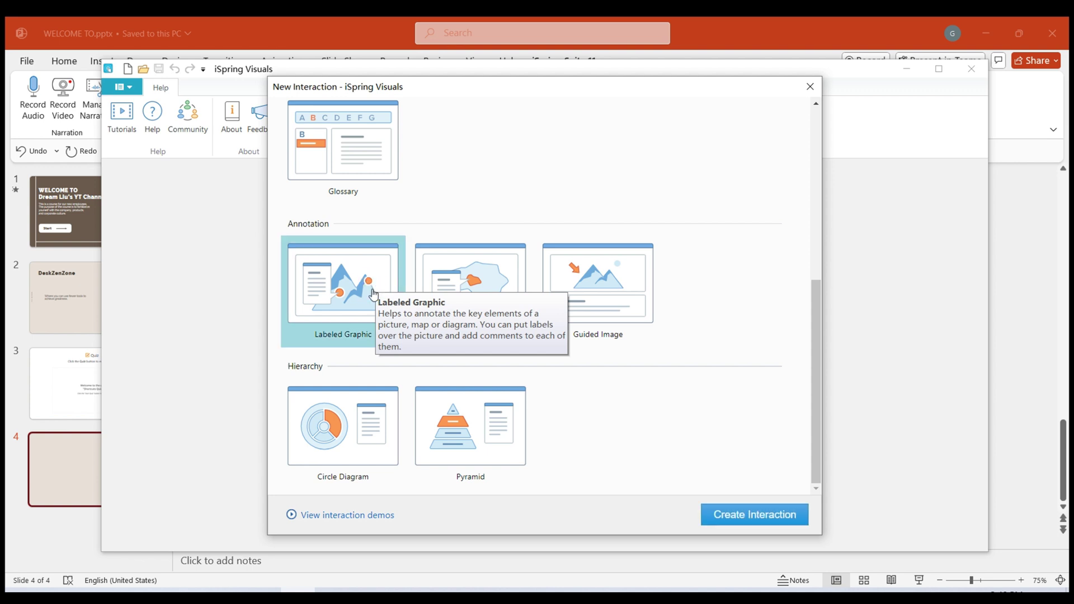
{"action": "left_click", "coordinate": [719, 510]}
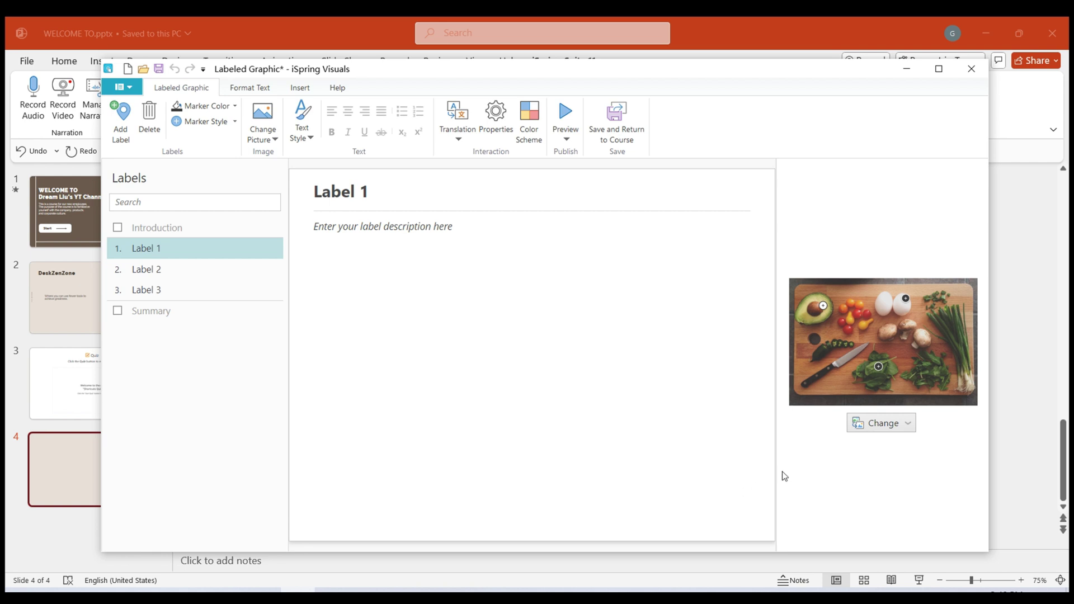
Widen the photo area, rename Label 1 to 'Avocado', and delete the extra New Label
{"action": "left_click_drag", "start_coordinate": [776, 436], "coordinate": [532, 458]}
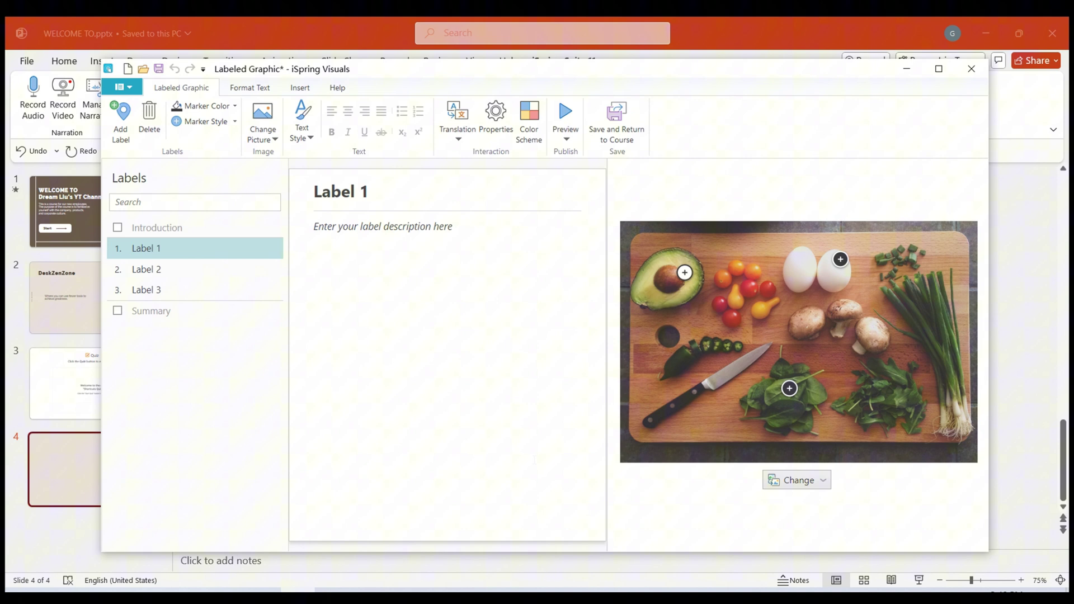
{"action": "left_click_drag", "start_coordinate": [381, 191], "coordinate": [298, 197]}
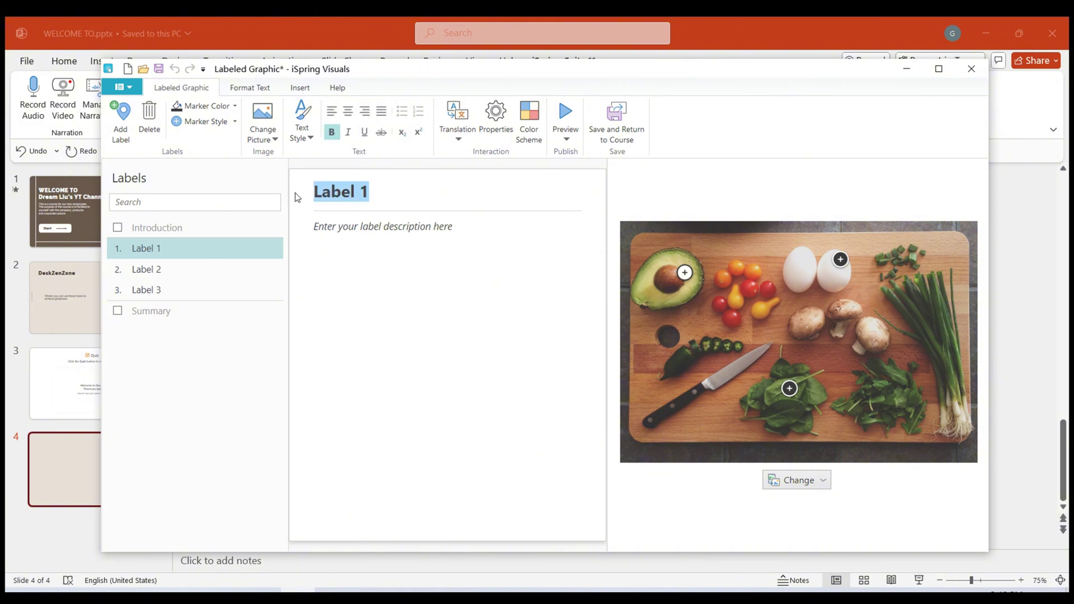
{"action": "type", "text": "Avocado"}
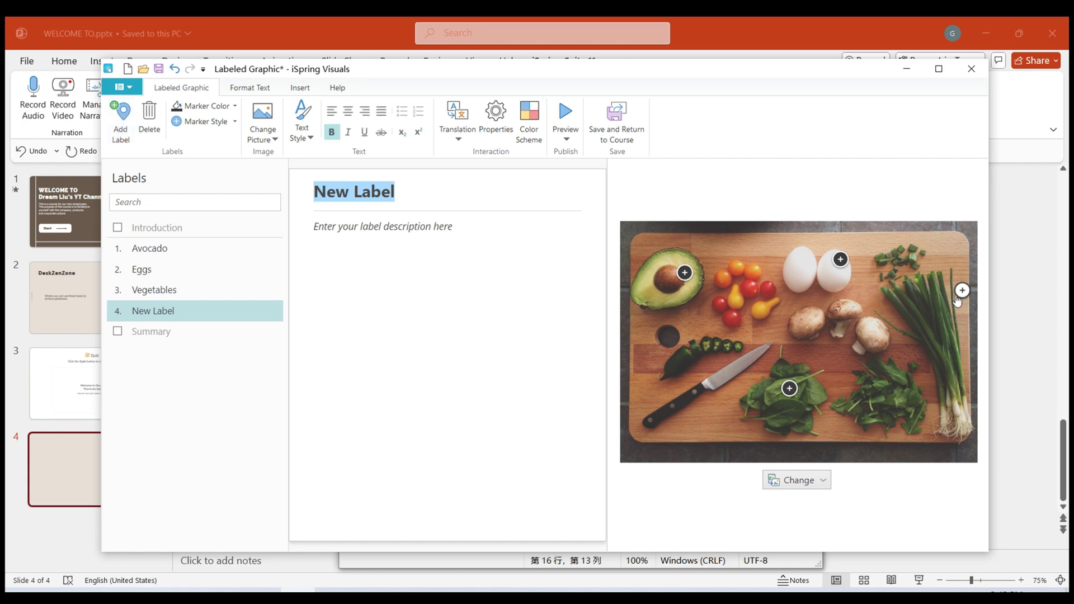
{"action": "mouse_move", "coordinate": [962, 294]}
{"action": "left_mouse_down"}
{"action": "mouse_move", "coordinate": [895, 328]}
{"action": "mouse_move", "coordinate": [853, 400]}
{"action": "mouse_move", "coordinate": [877, 402]}
{"action": "mouse_move", "coordinate": [935, 354]}
{"action": "mouse_move", "coordinate": [873, 335]}
{"action": "left_mouse_up"}
{"action": "key", "text": "Delete"}
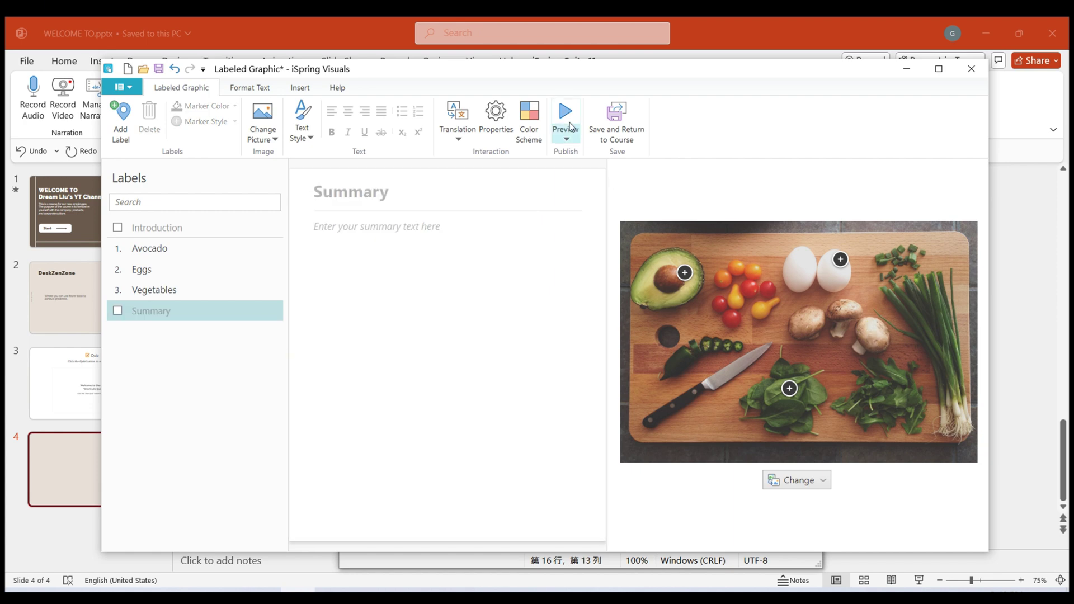
{"action": "left_click", "coordinate": [569, 125]}
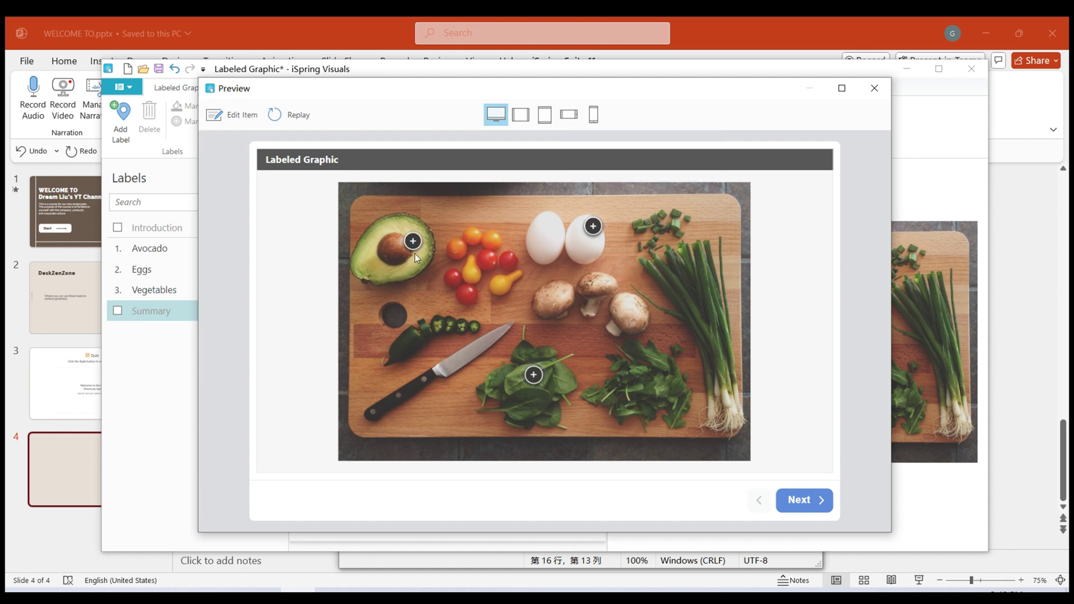
{"action": "left_click", "coordinate": [413, 242]}
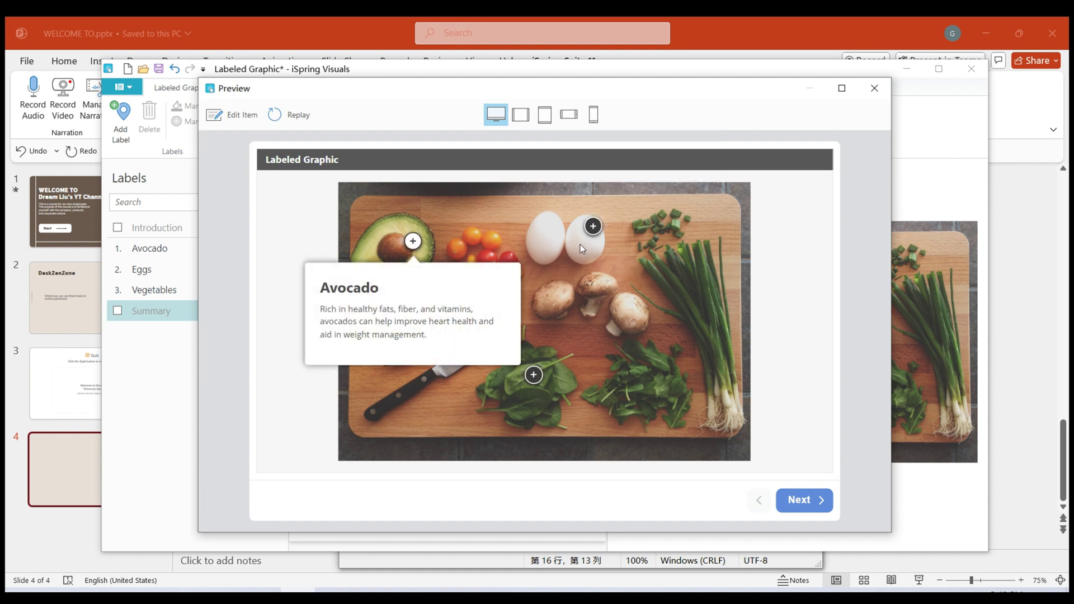
{"action": "left_click", "coordinate": [593, 226]}
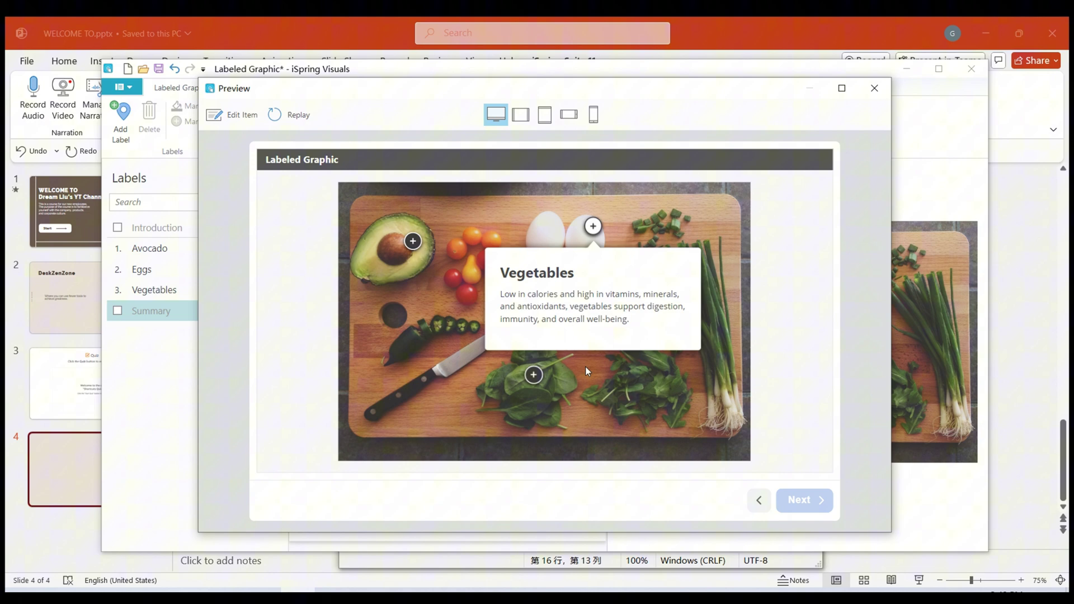
{"action": "left_click", "coordinate": [874, 87]}
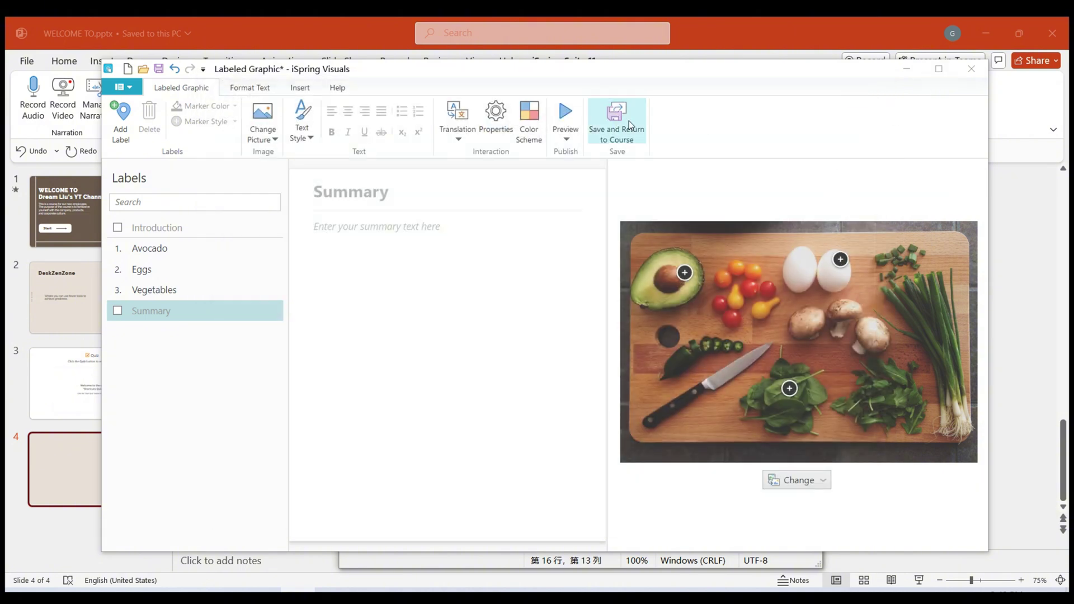
Save the labeled graphic to the course, then record the shortcuts slide area on a new slide
{"action": "left_click", "coordinate": [628, 121]}
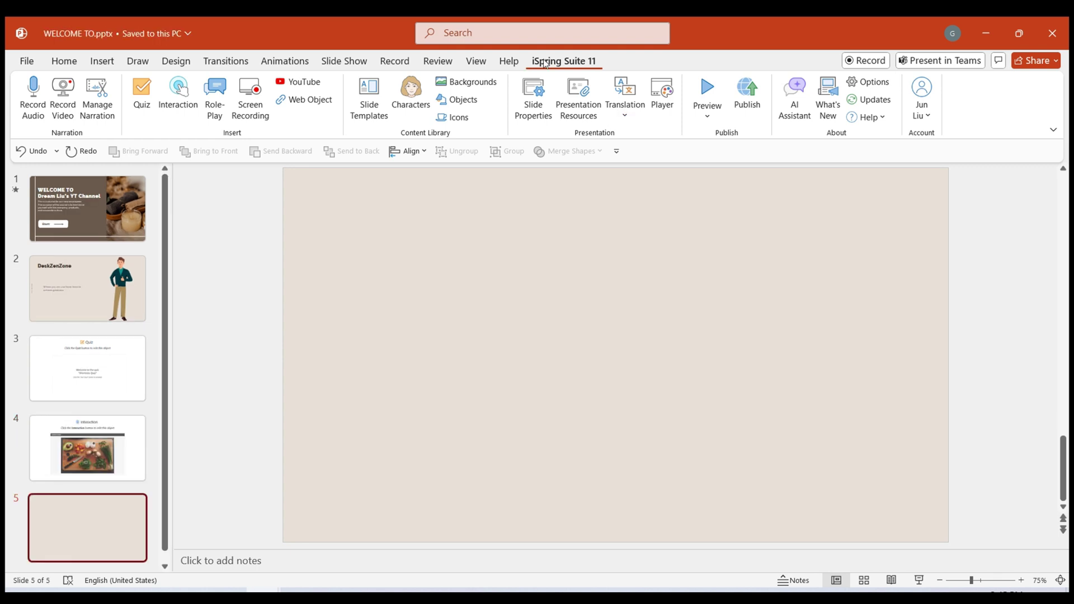
{"action": "left_click", "coordinate": [260, 109]}
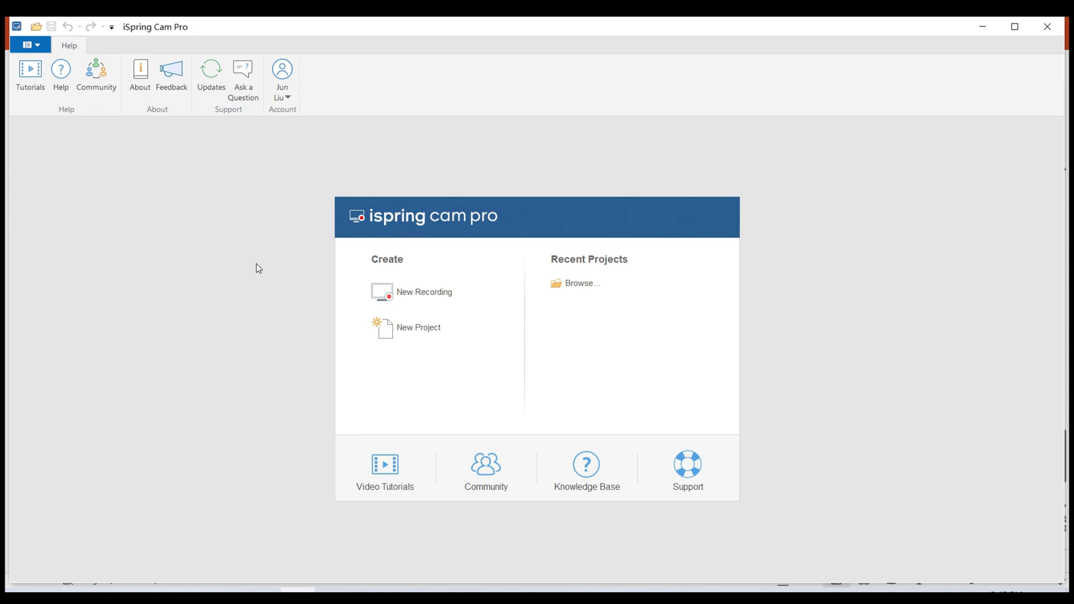
{"action": "left_click", "coordinate": [437, 298]}
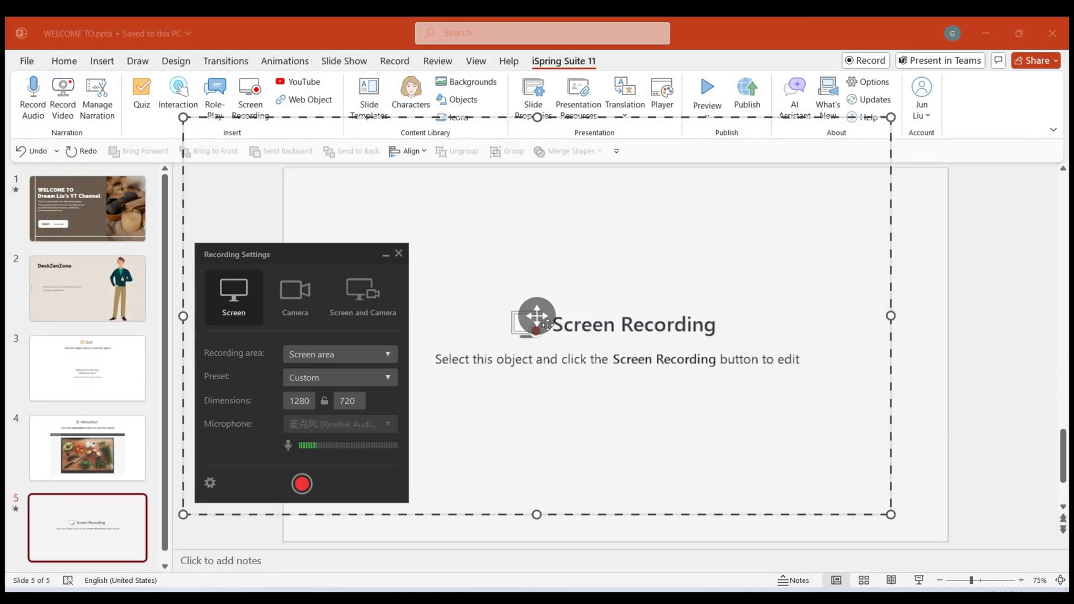
{"action": "left_click_drag", "start_coordinate": [546, 324], "coordinate": [598, 347]}
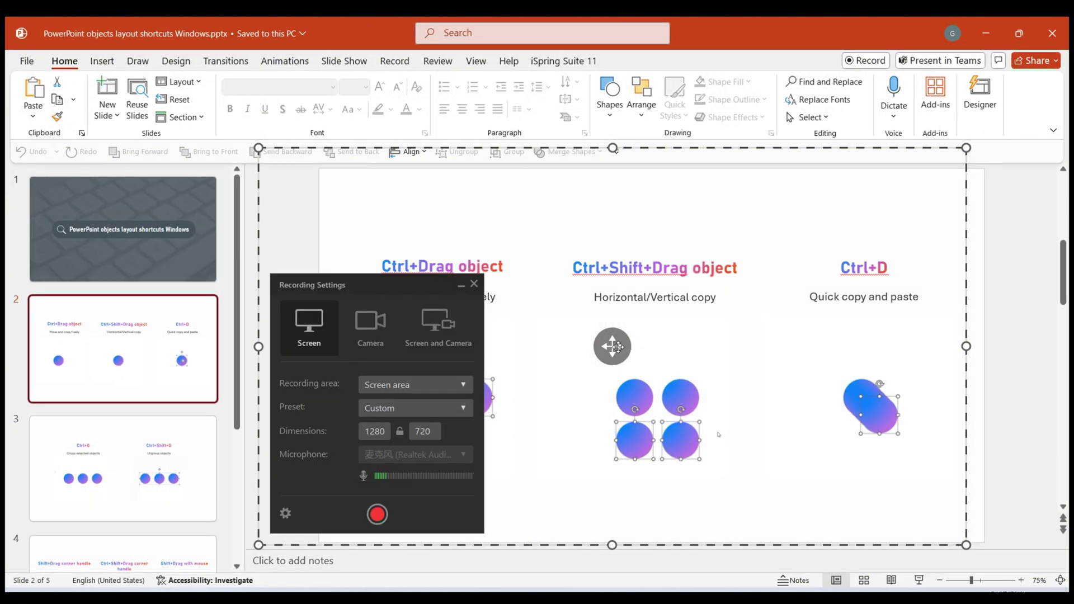
{"action": "left_click_drag", "start_coordinate": [613, 346], "coordinate": [654, 358]}
{"action": "left_click", "coordinate": [420, 523]}
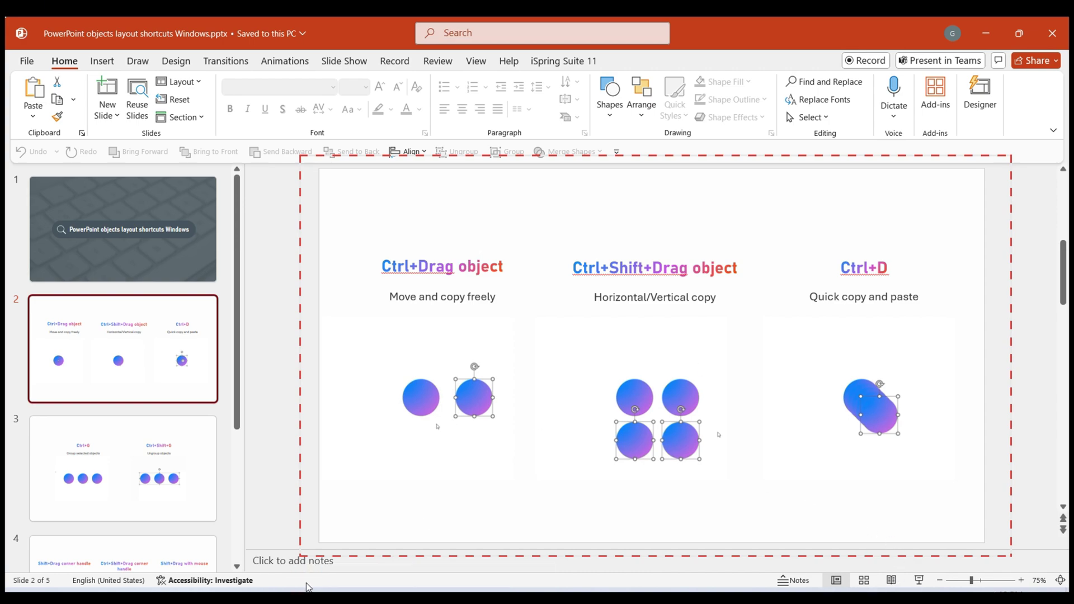
Stop the recording, play the clip back, insert it into slide 5, and return to slide 1
{"action": "left_click", "coordinate": [307, 581]}
{"action": "left_click", "coordinate": [638, 407]}
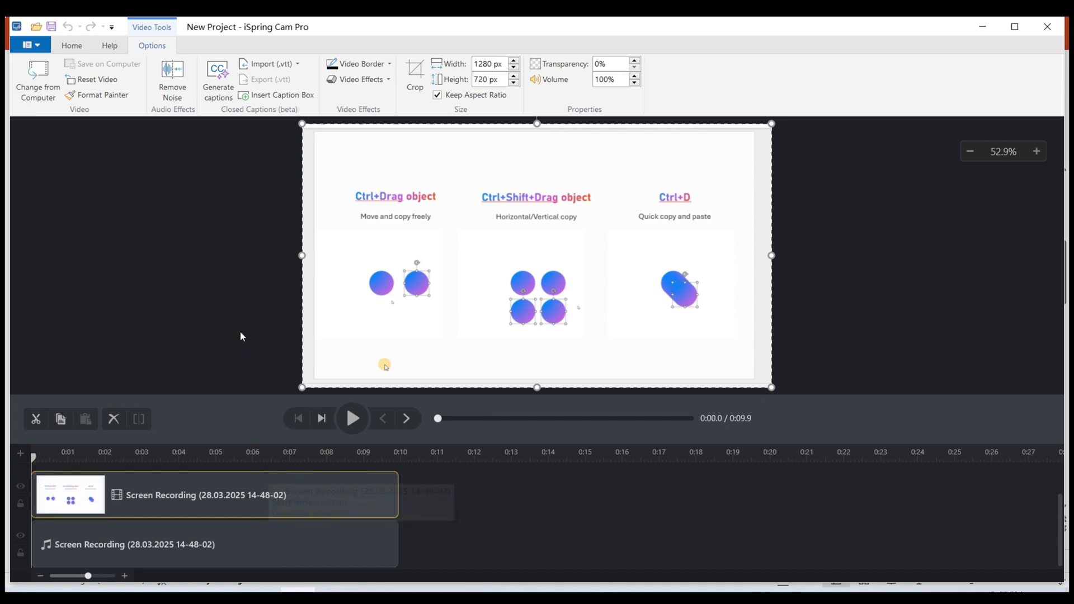
{"action": "left_click", "coordinate": [354, 429]}
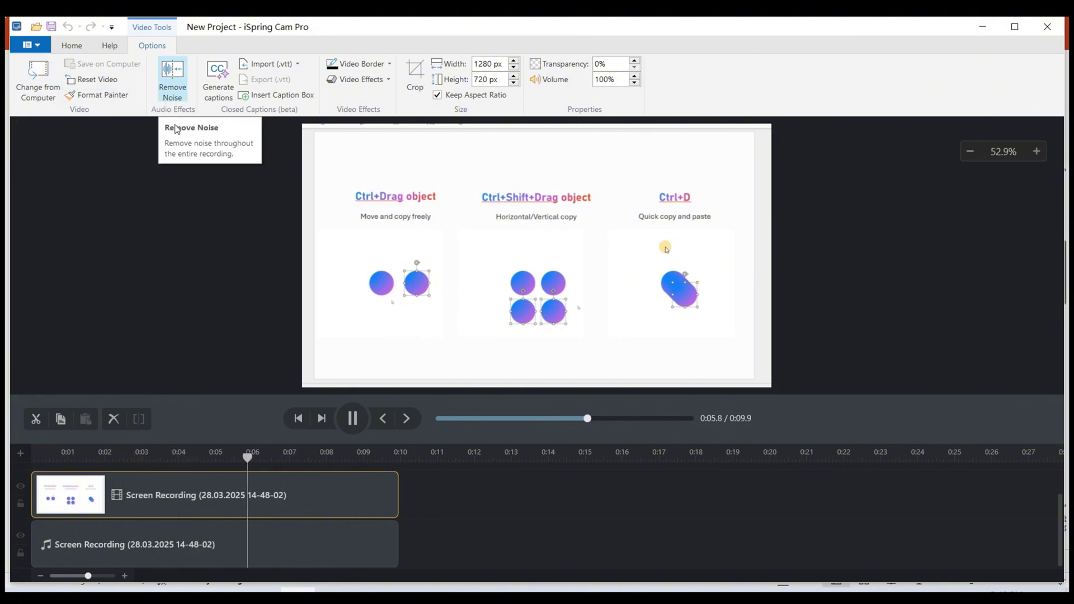
{"action": "left_click", "coordinate": [1047, 27]}
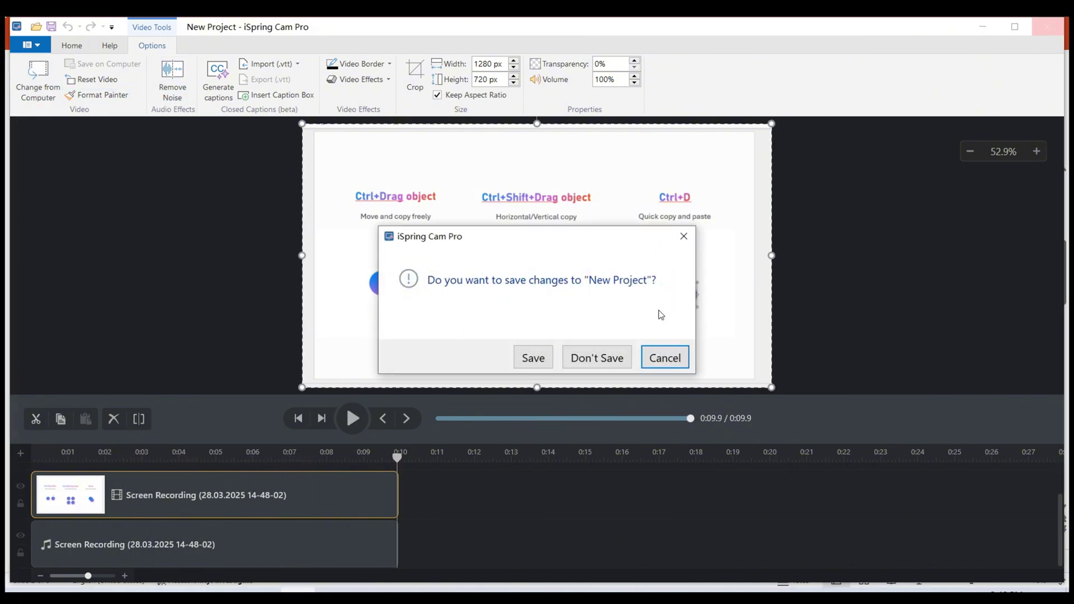
{"action": "left_click", "coordinate": [534, 357]}
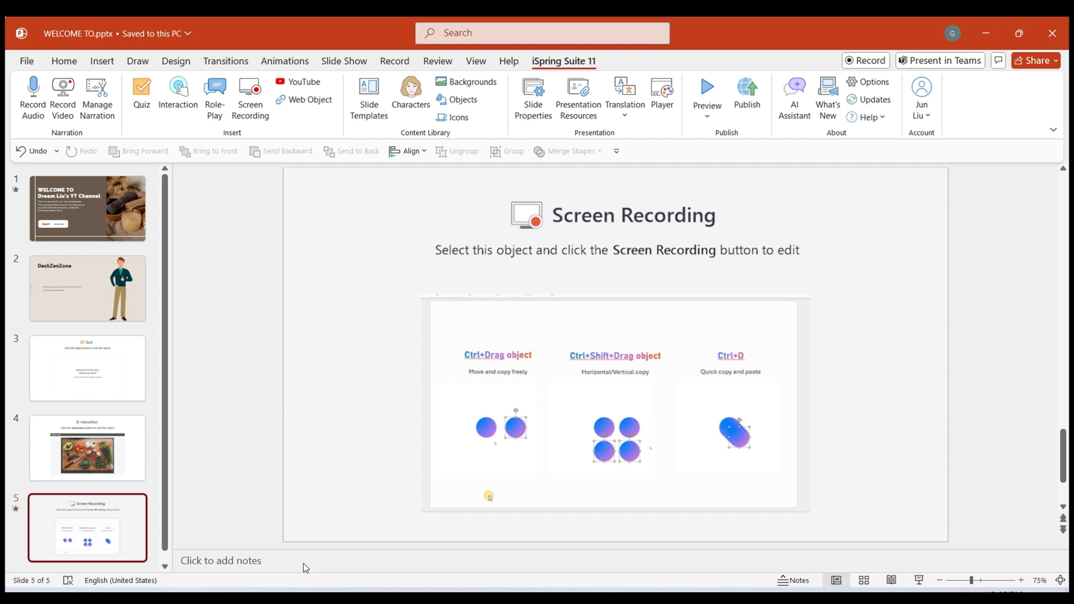
{"action": "key", "text": "Home"}
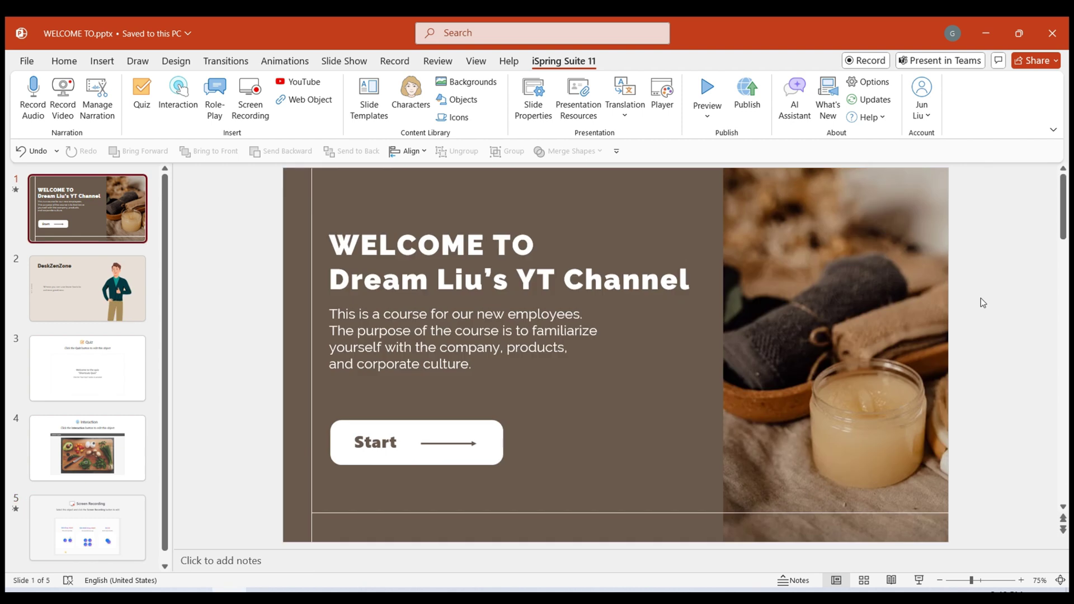
Preview the course, step to the Shortcuts Quiz, and submit Ctrl+G as the answer
{"action": "left_click", "coordinate": [708, 90]}
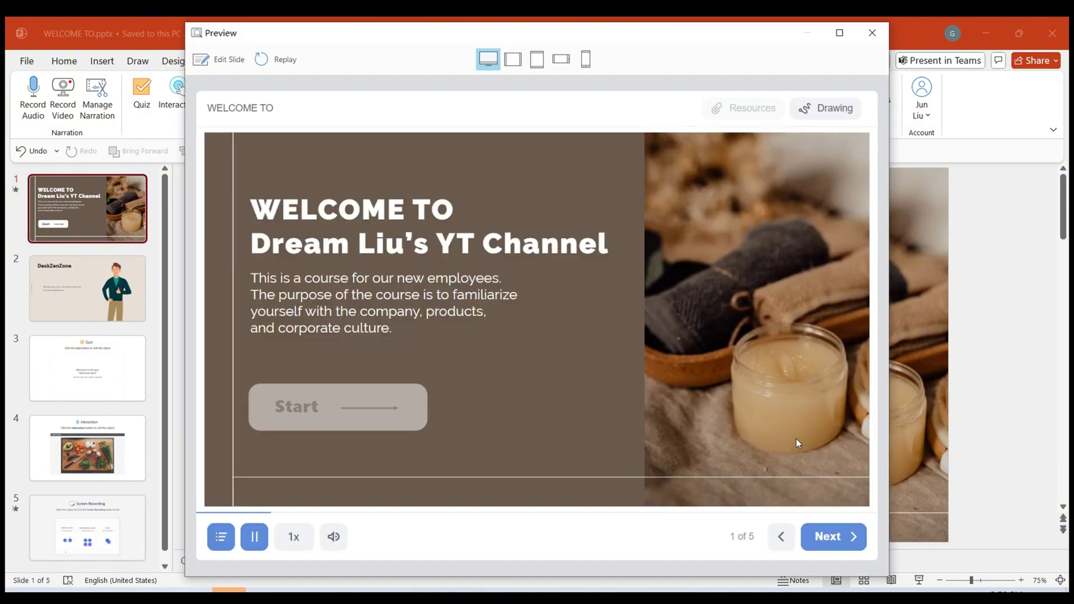
{"action": "left_click", "coordinate": [832, 536]}
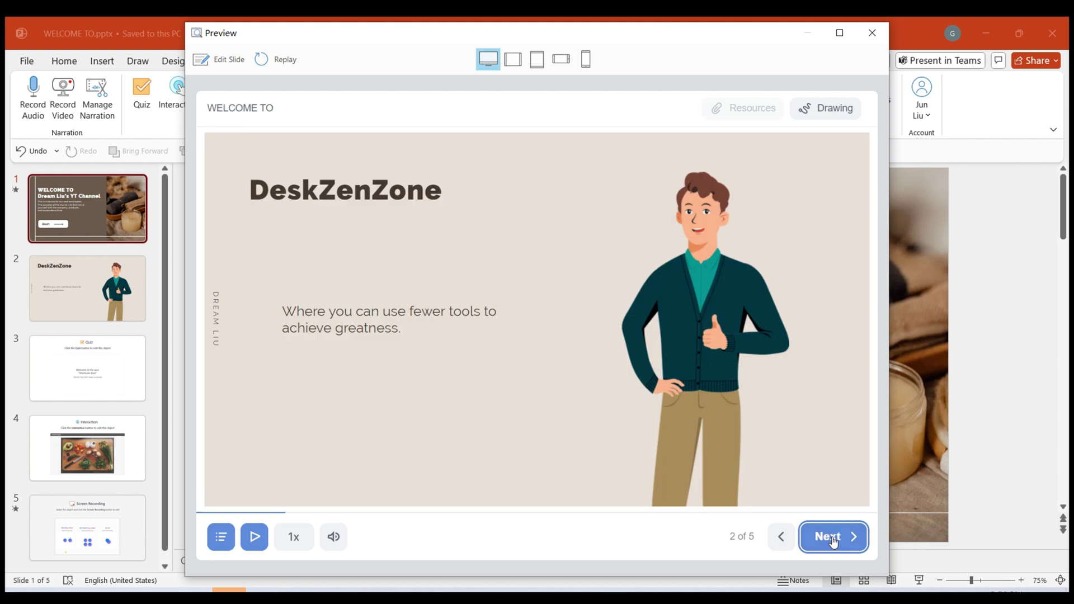
{"action": "left_click", "coordinate": [831, 537]}
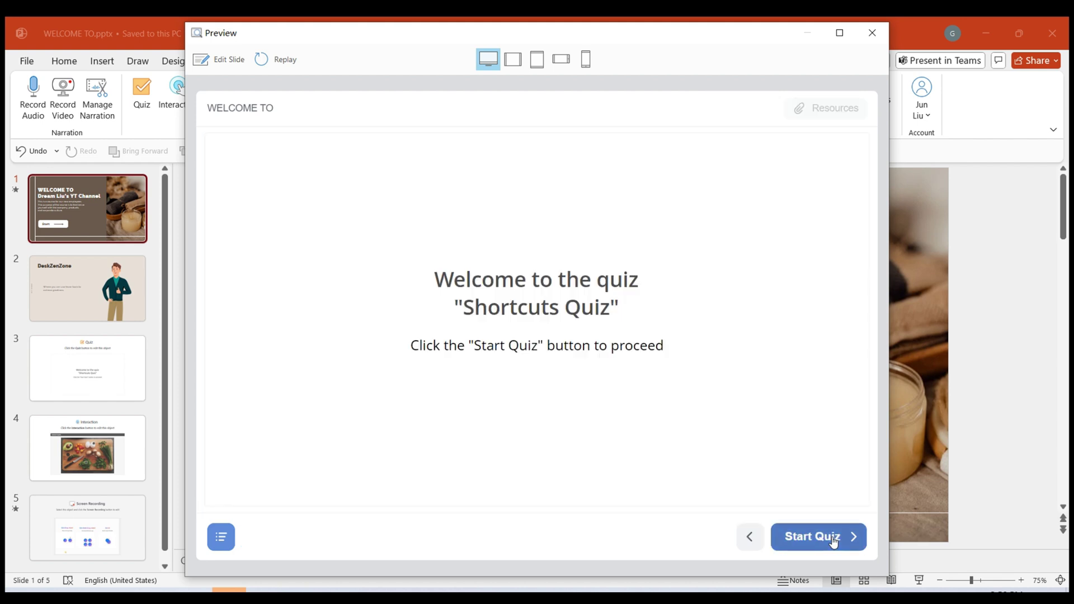
{"action": "left_click", "coordinate": [832, 538]}
{"action": "left_click", "coordinate": [616, 242]}
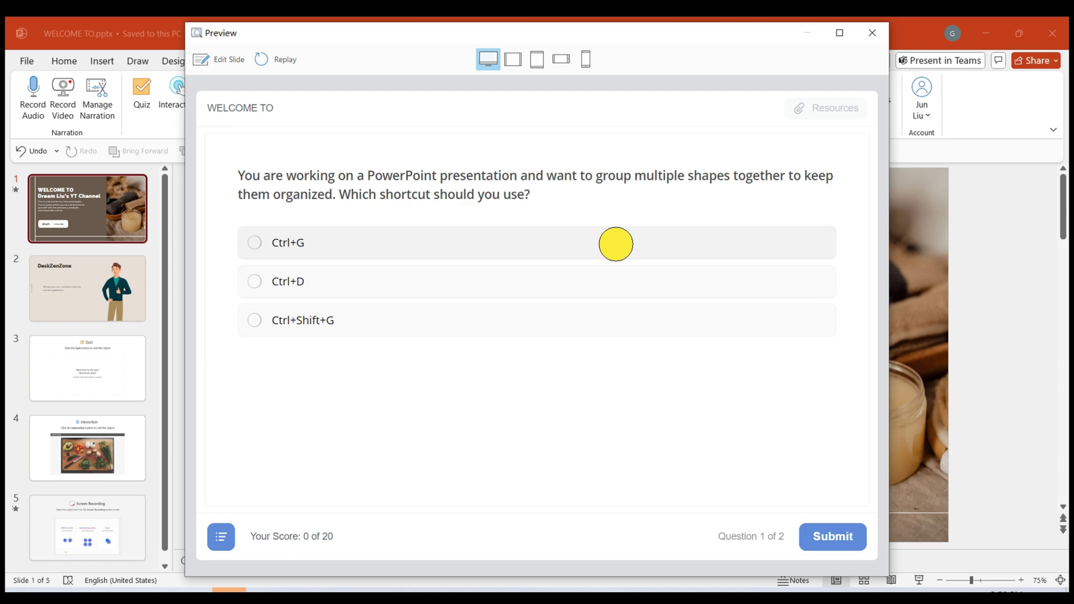
{"action": "left_click", "coordinate": [815, 534]}
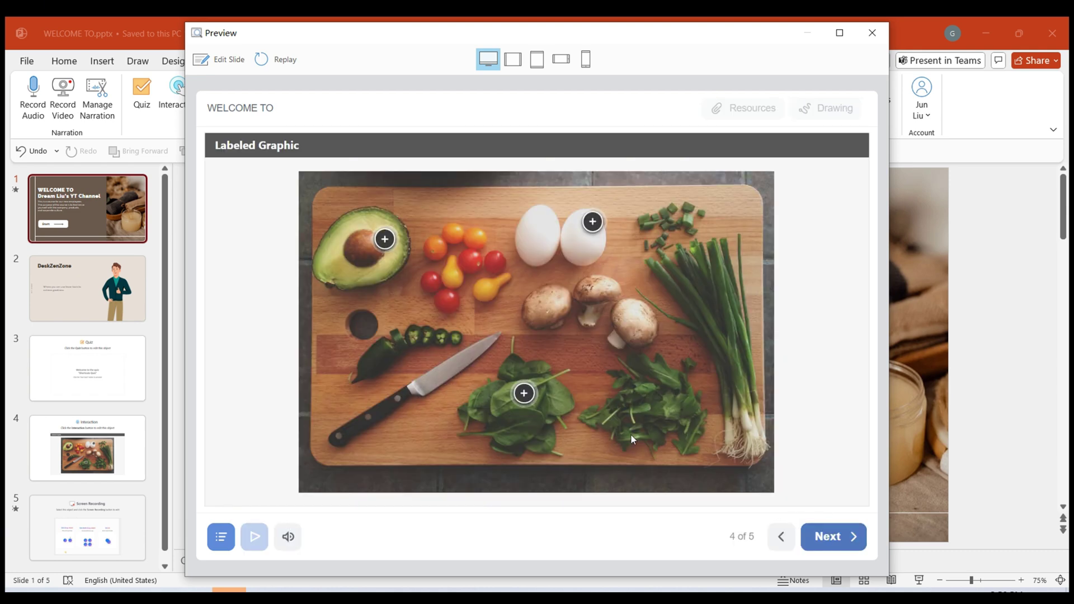
Open the Eggs, Vegetables and Avocado descriptions, advance to the recording slide, and close the preview
{"action": "left_click", "coordinate": [522, 392]}
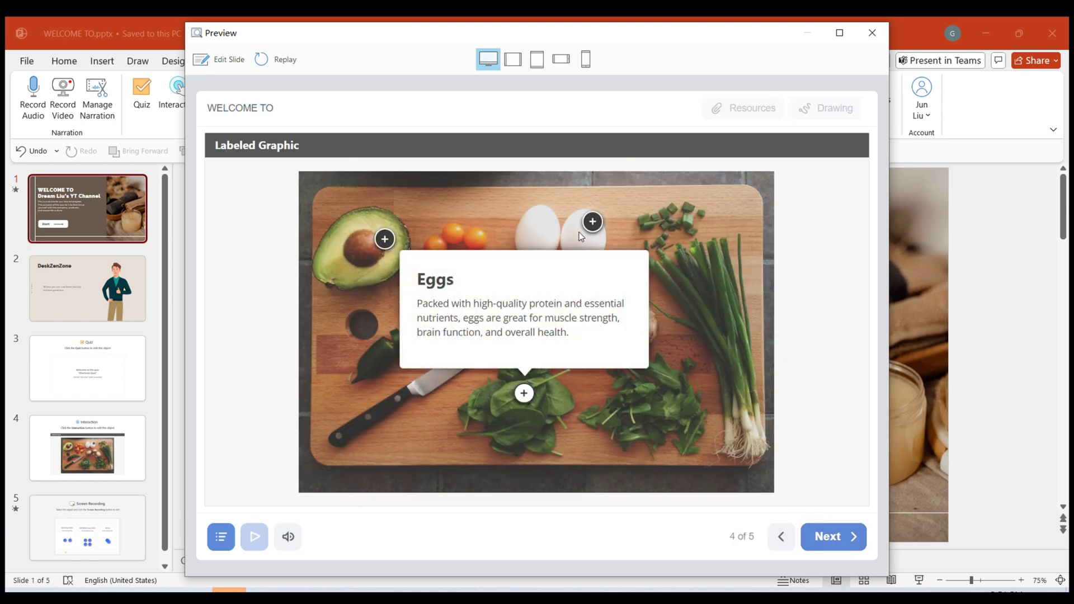
{"action": "left_click", "coordinate": [592, 222]}
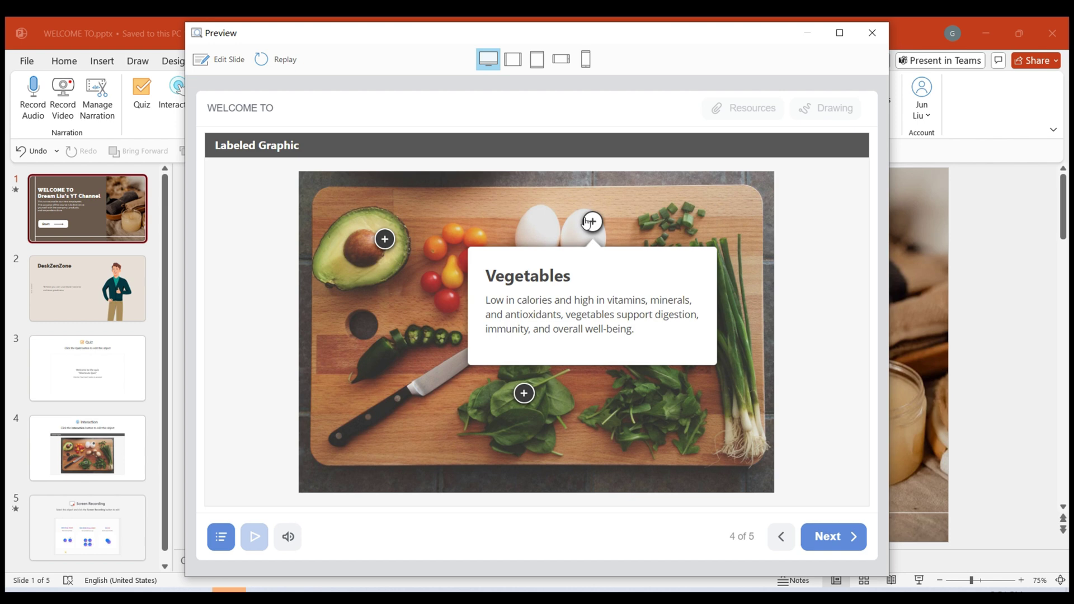
{"action": "left_click", "coordinate": [384, 239]}
{"action": "left_click", "coordinate": [829, 536]}
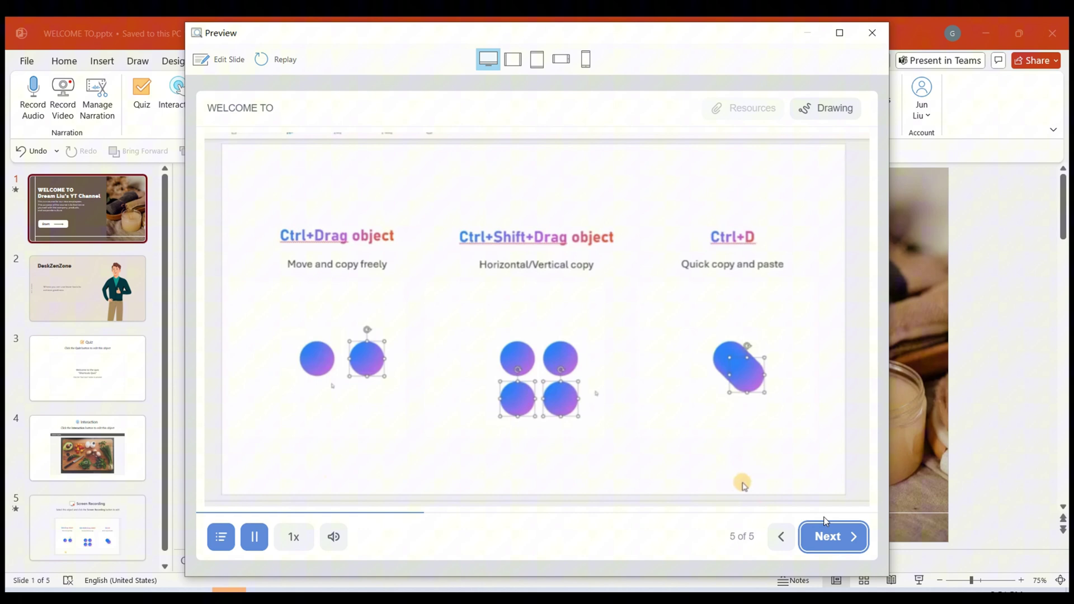
{"action": "mouse_move", "coordinate": [799, 442]}
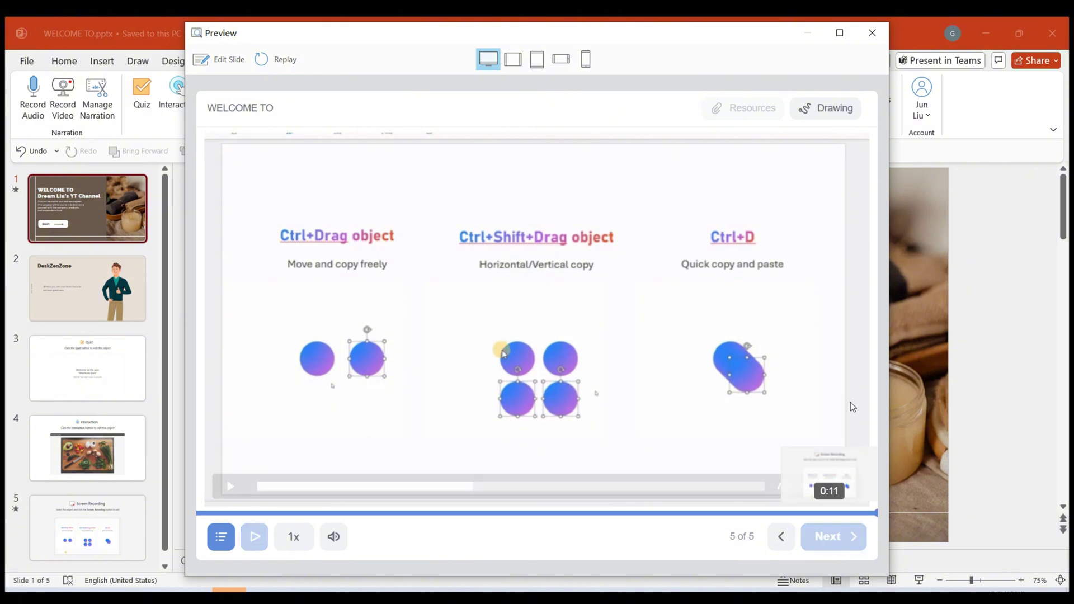
{"action": "key", "text": "Escape"}
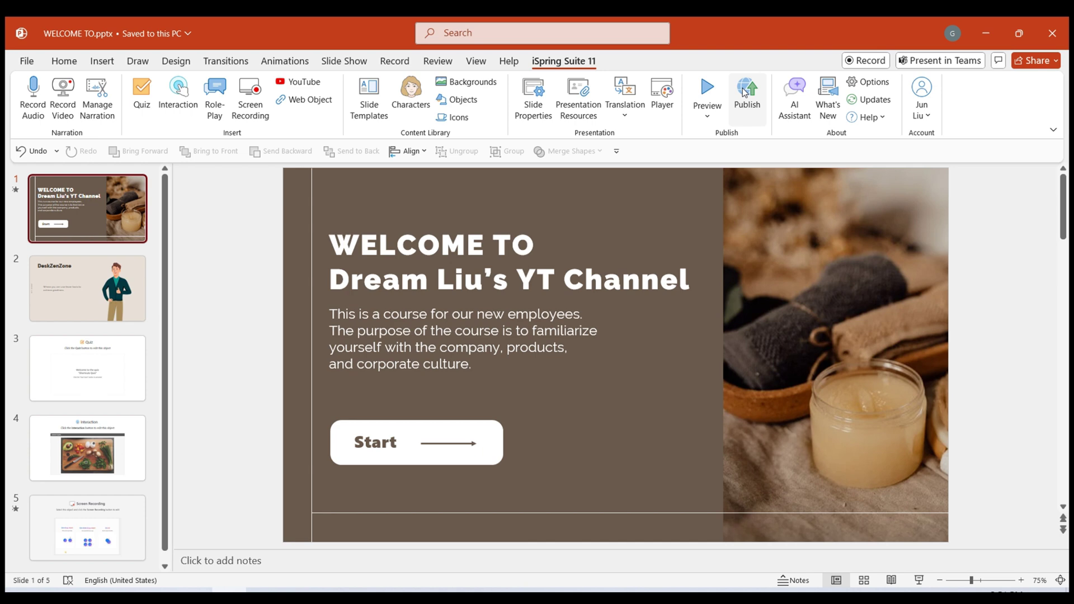
Open Publish, look at the iSpring Learn and YouTube options, and settle on iSpring Cloud
{"action": "left_click", "coordinate": [744, 92]}
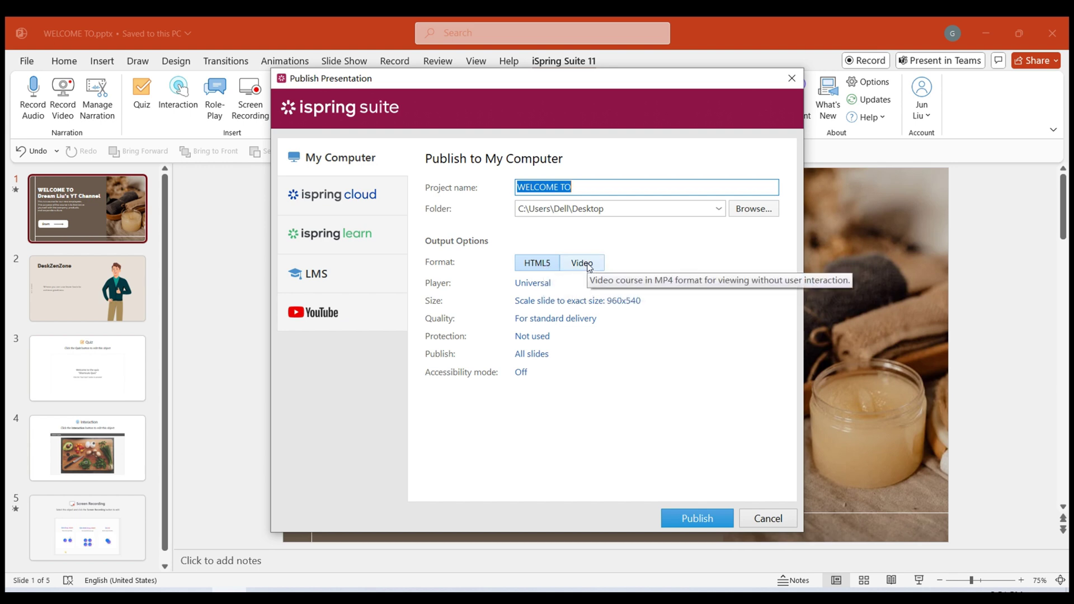
{"action": "left_click", "coordinate": [341, 204]}
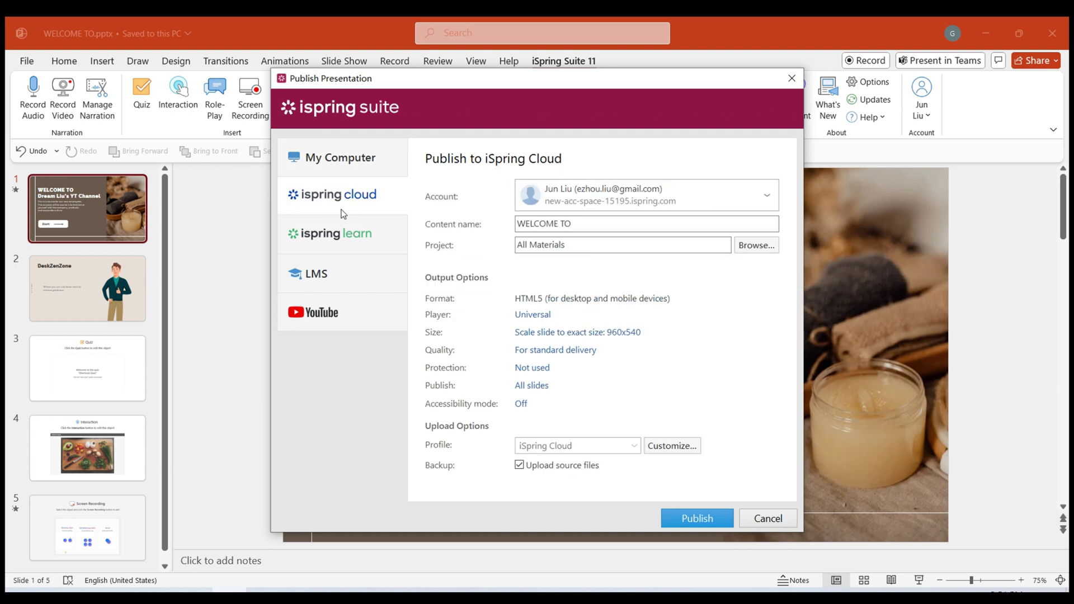
{"action": "left_click", "coordinate": [346, 234]}
{"action": "left_click", "coordinate": [360, 313]}
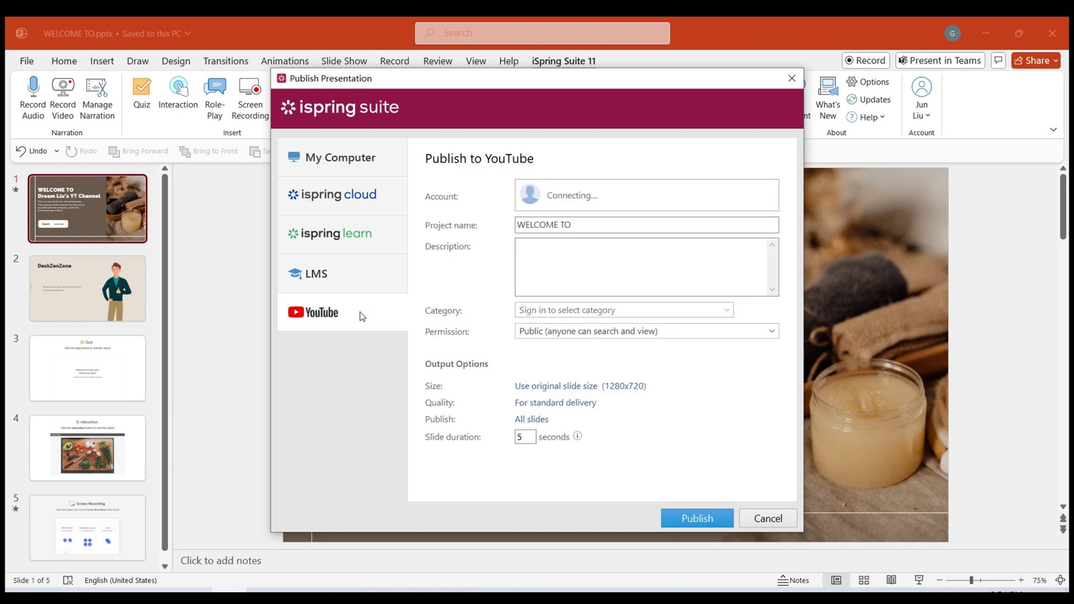
{"action": "left_click", "coordinate": [356, 212]}
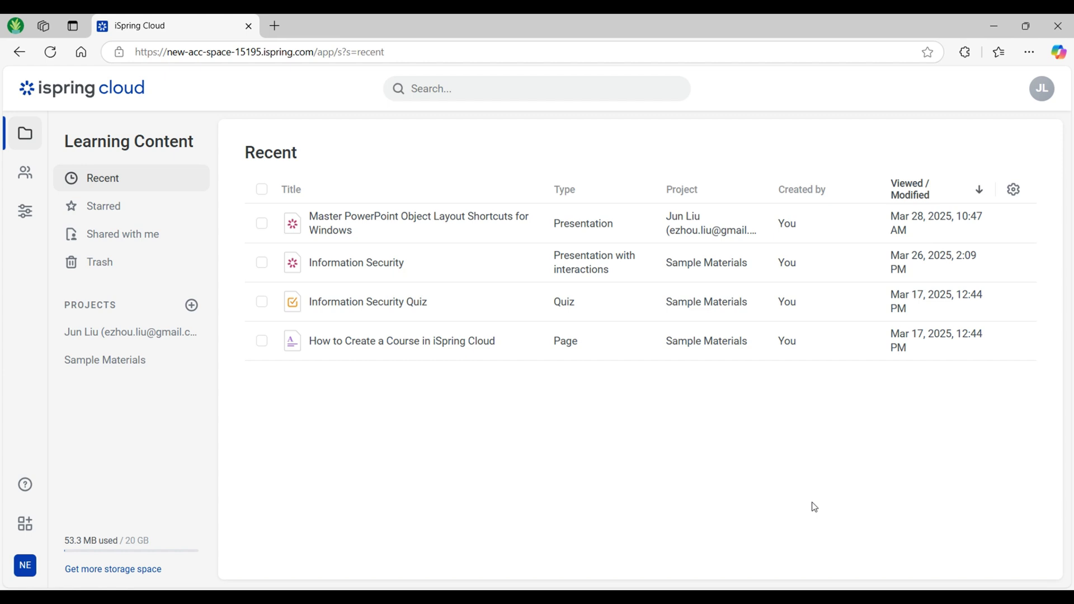
Preview the Master PowerPoint Object Layout Shortcuts for Windows presentation from the Recent list
{"action": "left_click", "coordinate": [1018, 224]}
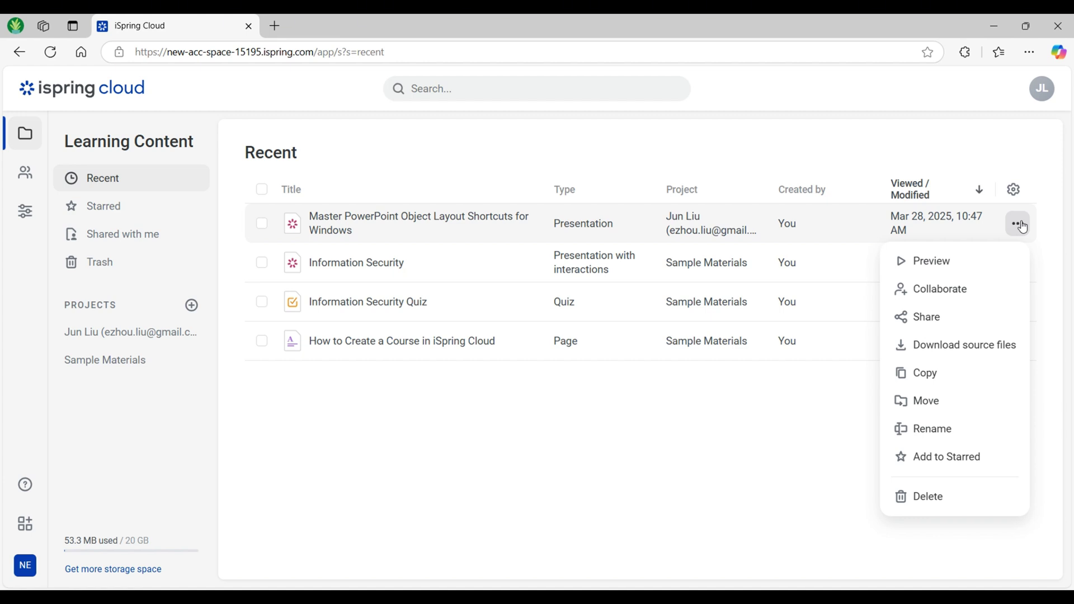
{"action": "left_click", "coordinate": [942, 262]}
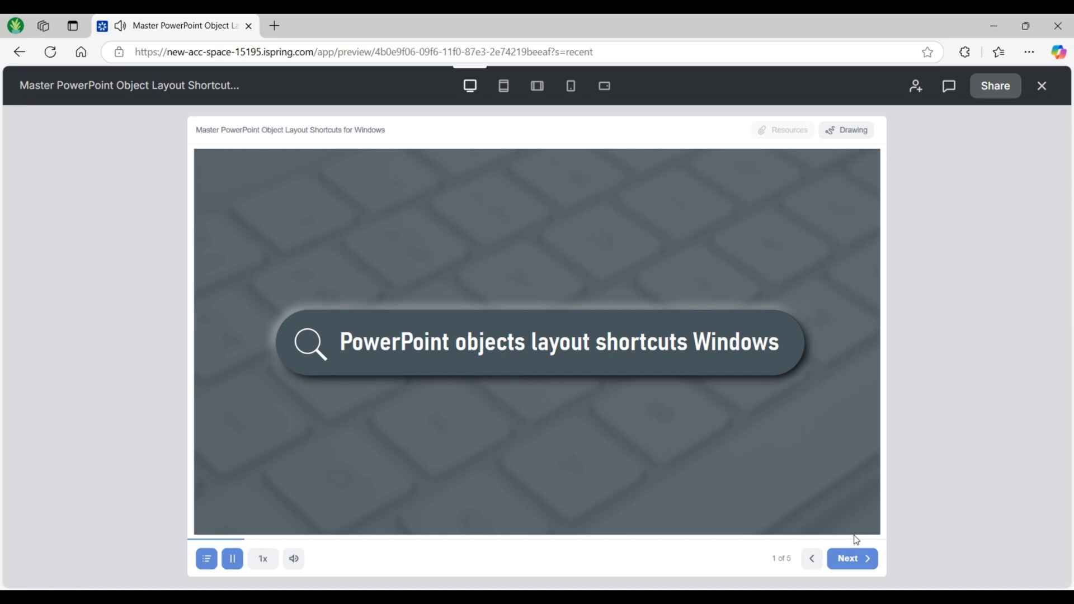
Advance through the grouping and scaling lesson slides to the first quiz question
{"action": "left_click", "coordinate": [853, 558]}
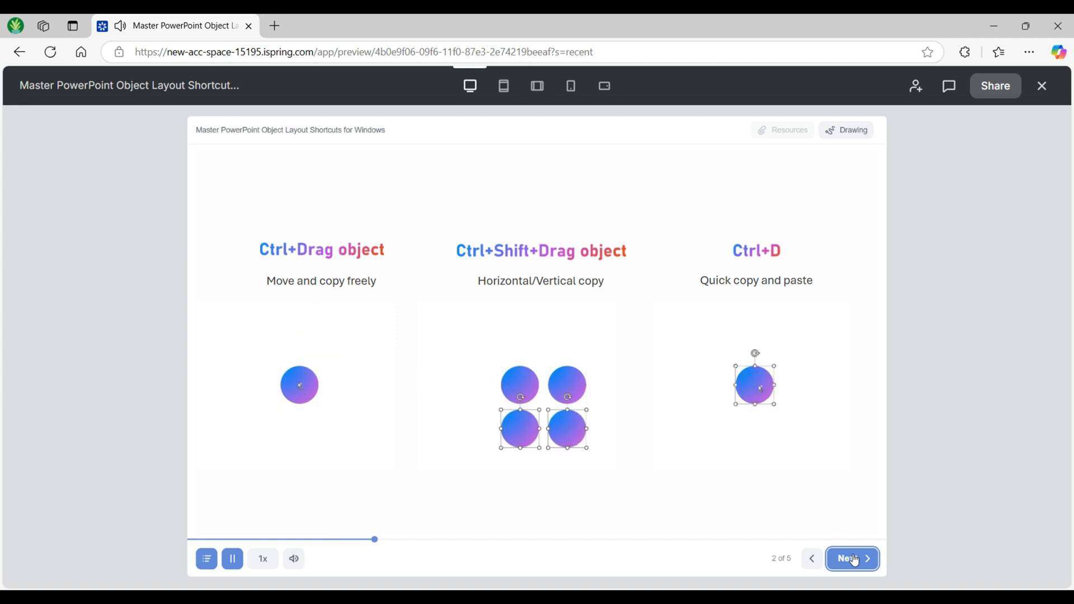
{"action": "left_click", "coordinate": [854, 559]}
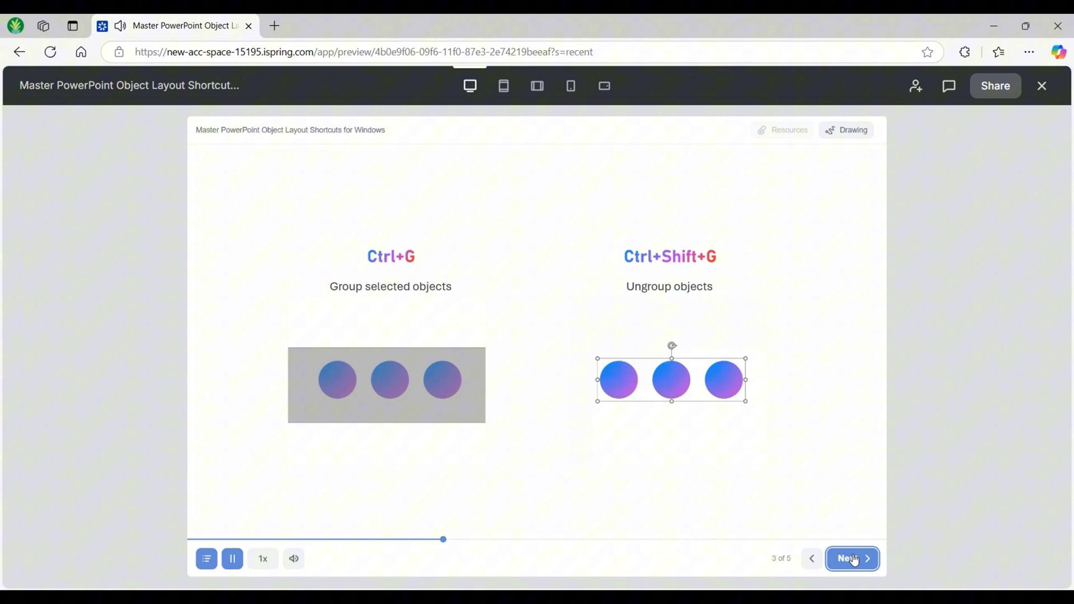
{"action": "left_click", "coordinate": [853, 559]}
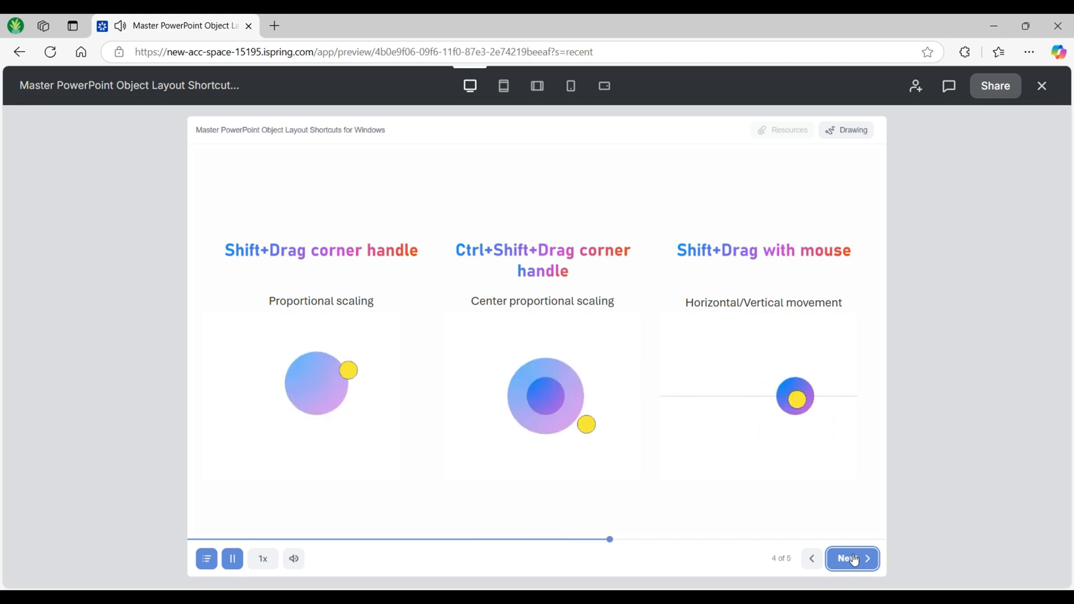
{"action": "left_click", "coordinate": [853, 560]}
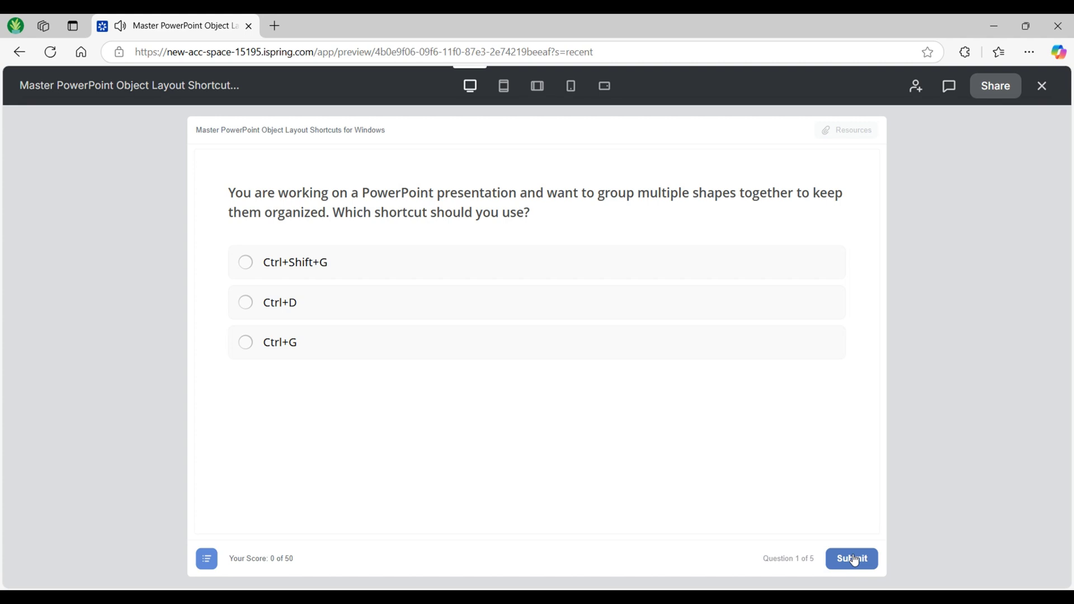
Answer question 1 with Ctrl+G and question 2 with Ctrl+Shift+Drag corner handle
{"action": "left_click", "coordinate": [671, 354]}
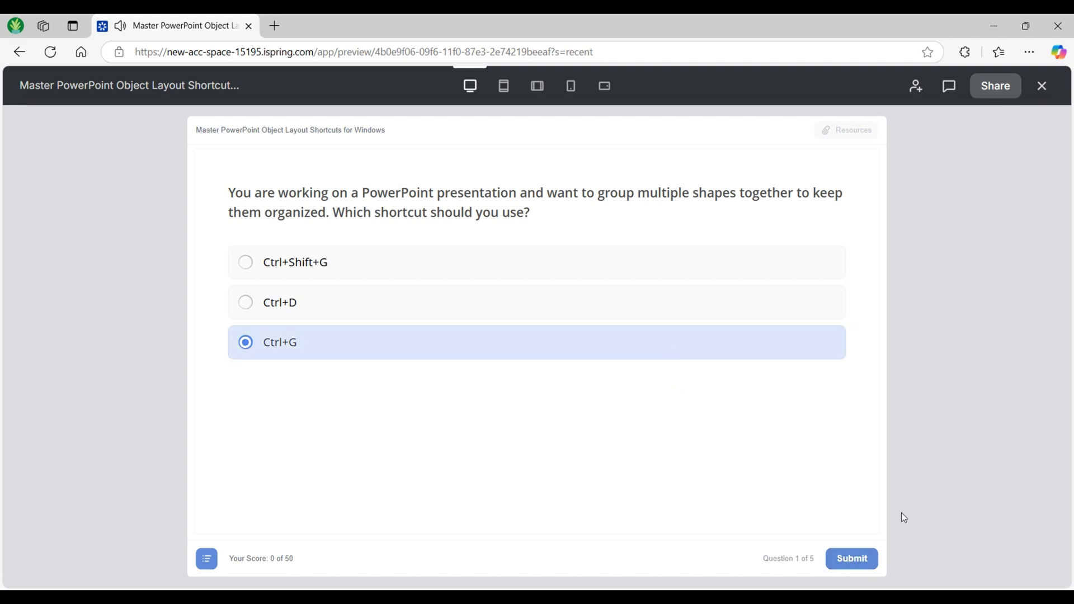
{"action": "left_click", "coordinate": [857, 558]}
{"action": "left_click", "coordinate": [862, 563]}
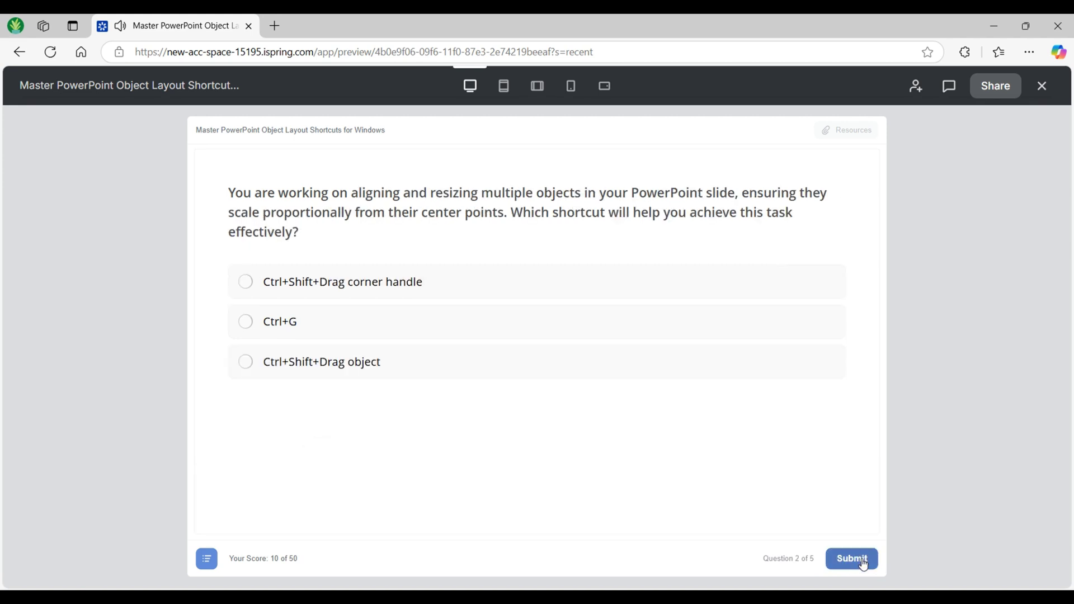
{"action": "left_click", "coordinate": [661, 292]}
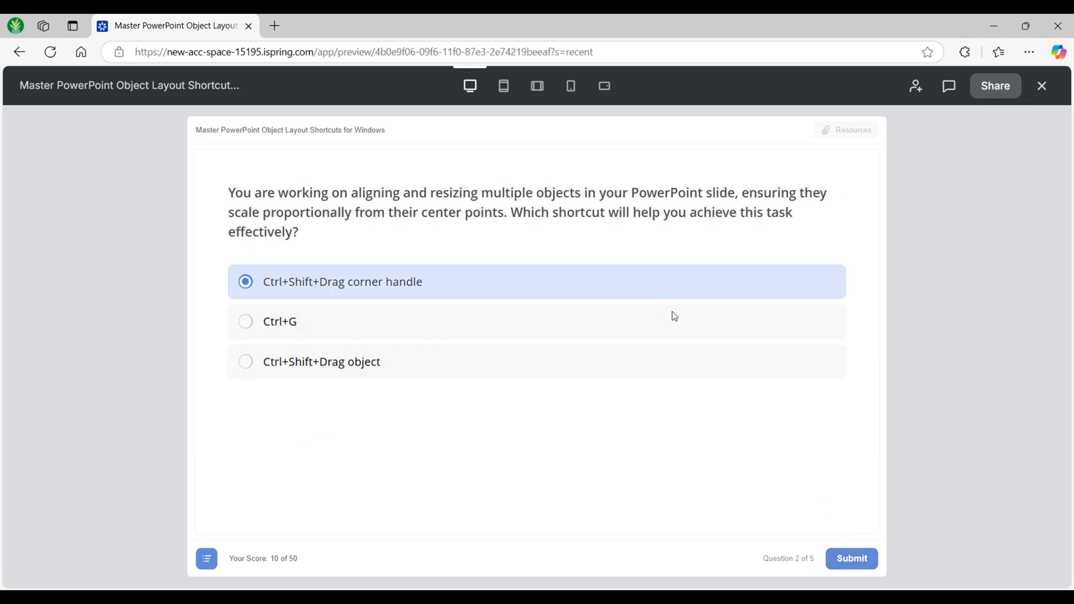
{"action": "left_click", "coordinate": [842, 560]}
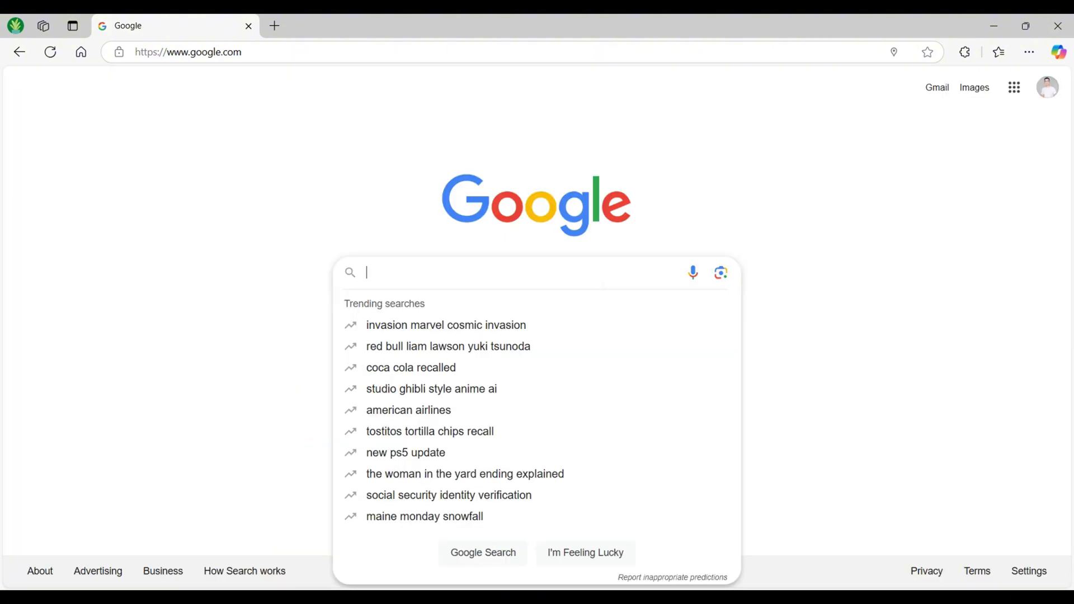
Search Google for 'ispring suite', open the product page, and view its Interactive quizzes feature
{"action": "type", "text": "ispring suite"}
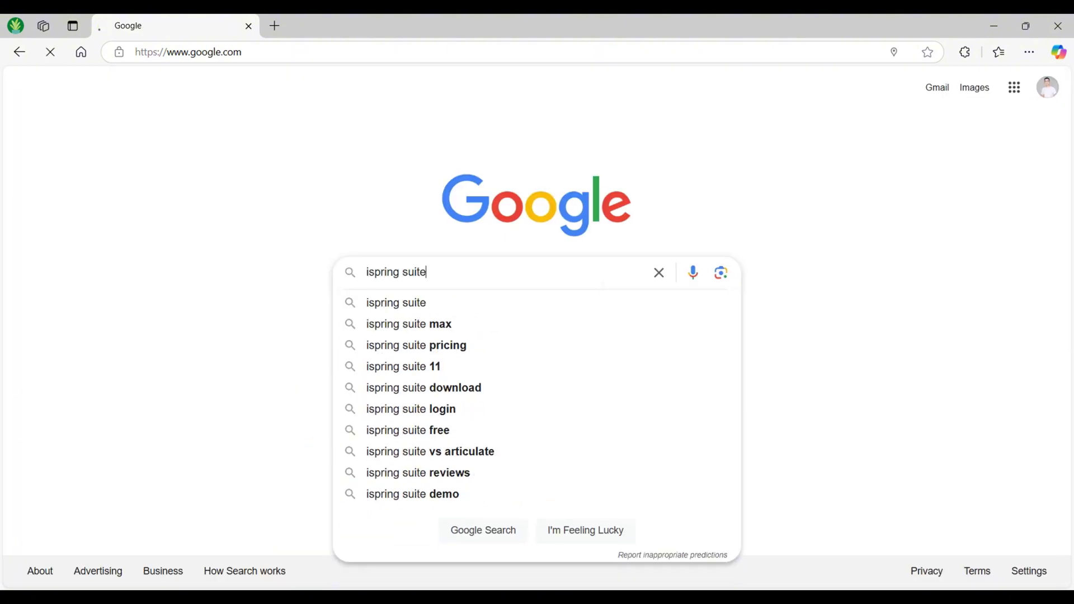
{"action": "key", "text": "Return"}
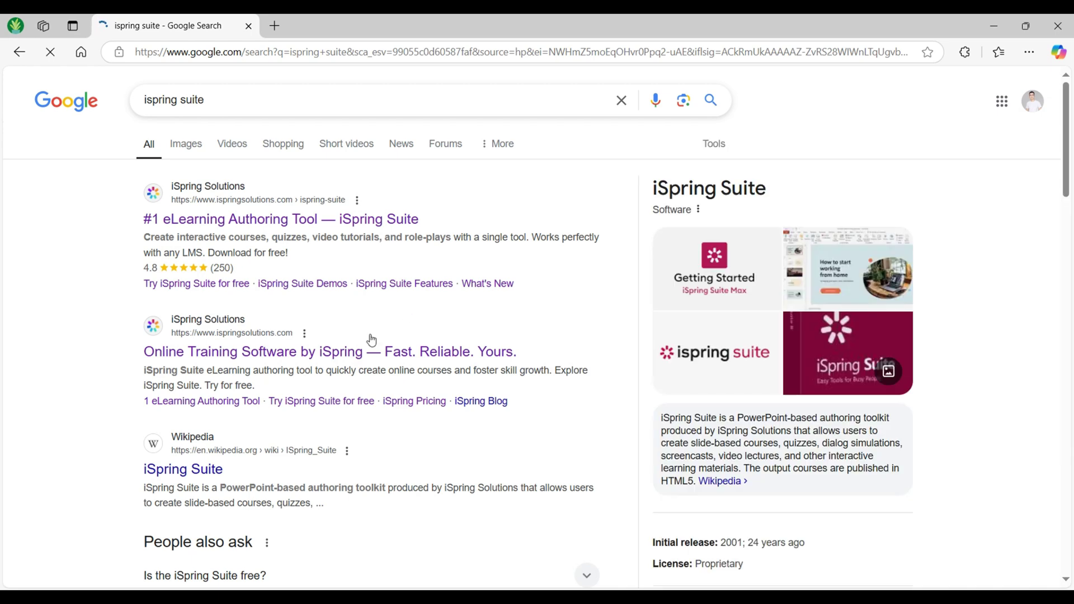
{"action": "left_click", "coordinate": [365, 220]}
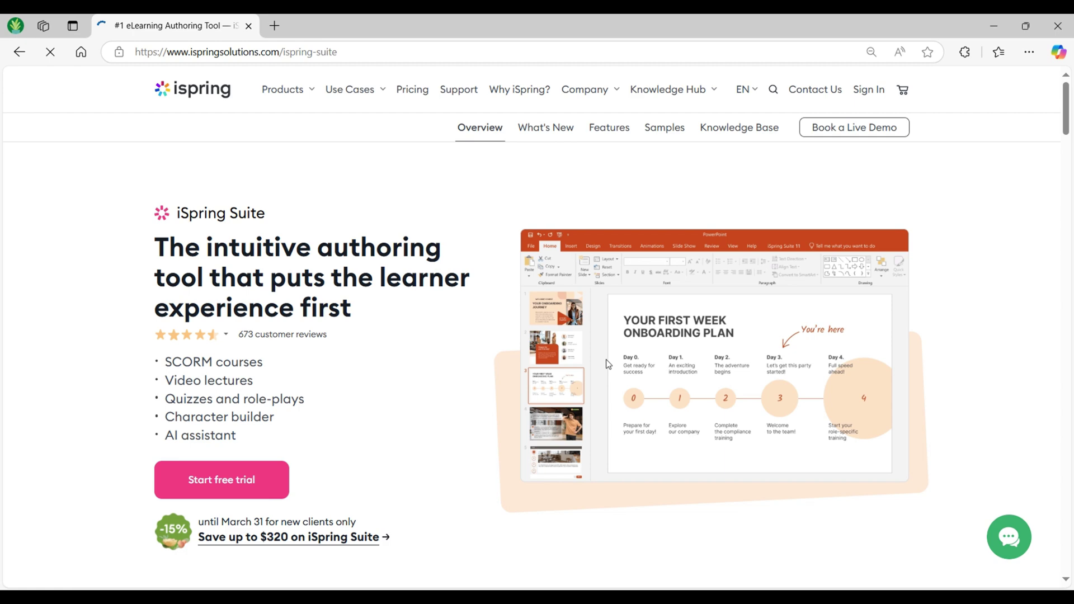
{"action": "scroll", "coordinate": [1040, 355], "scroll_direction": "down", "scroll_amount": 5}
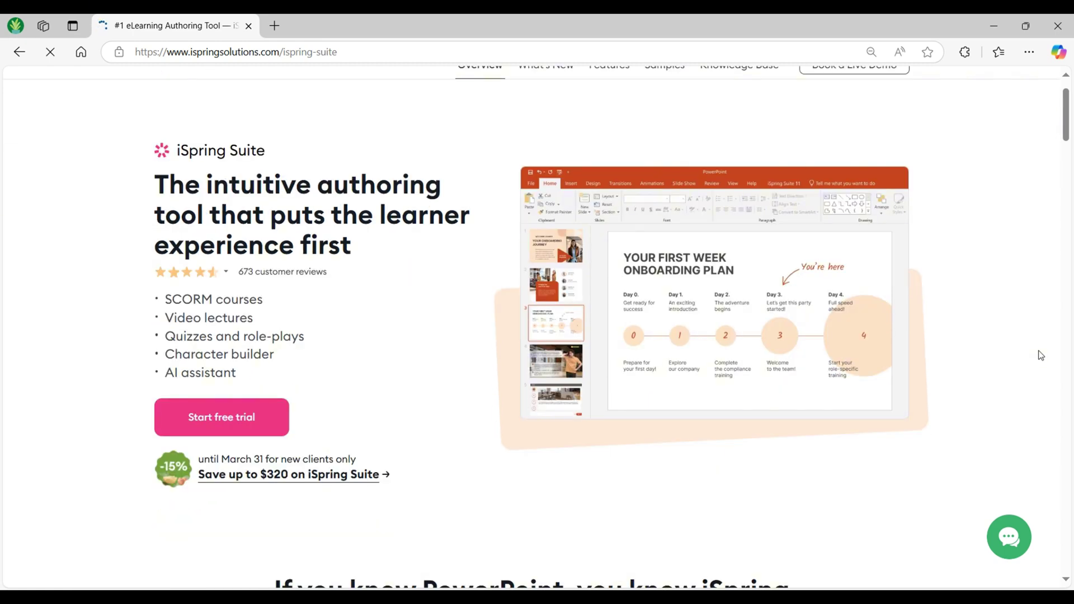
{"action": "scroll", "coordinate": [1040, 356], "scroll_direction": "down", "scroll_amount": 4}
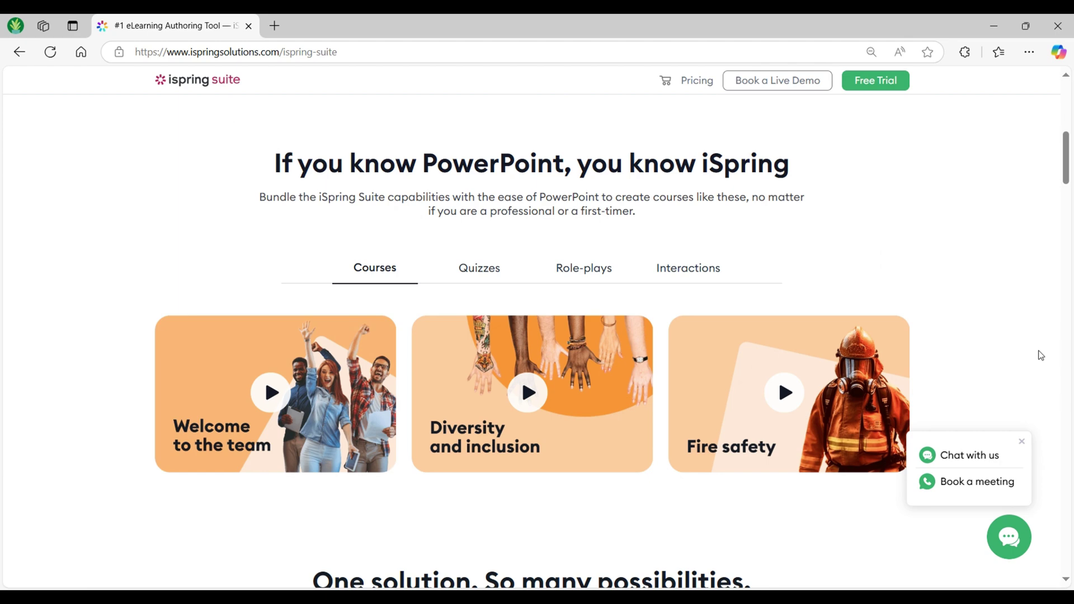
{"action": "scroll", "coordinate": [1041, 356], "scroll_direction": "down", "scroll_amount": 9}
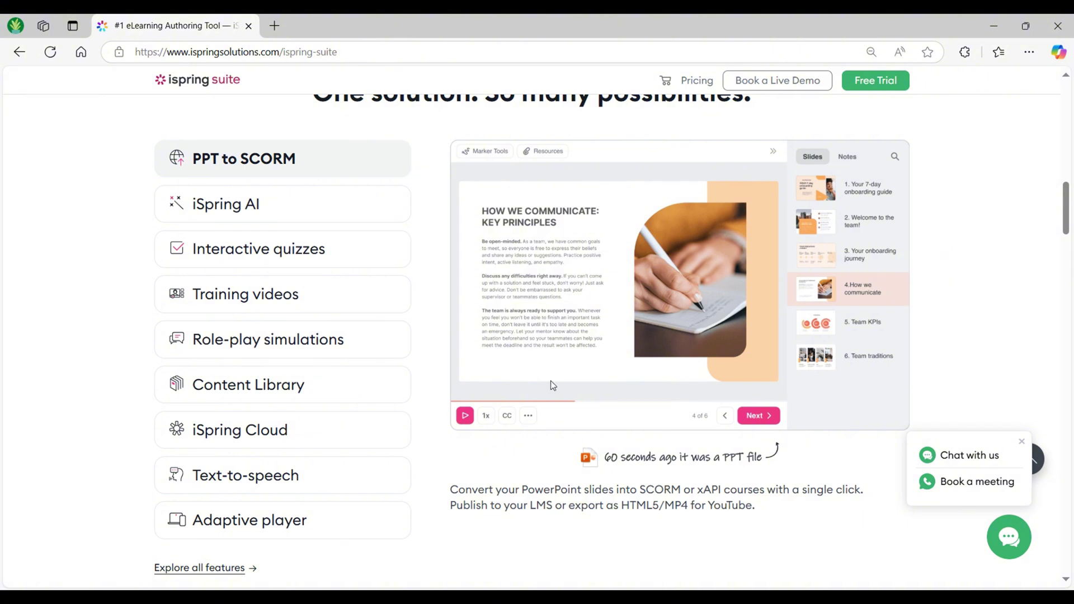
{"action": "left_click", "coordinate": [291, 250]}
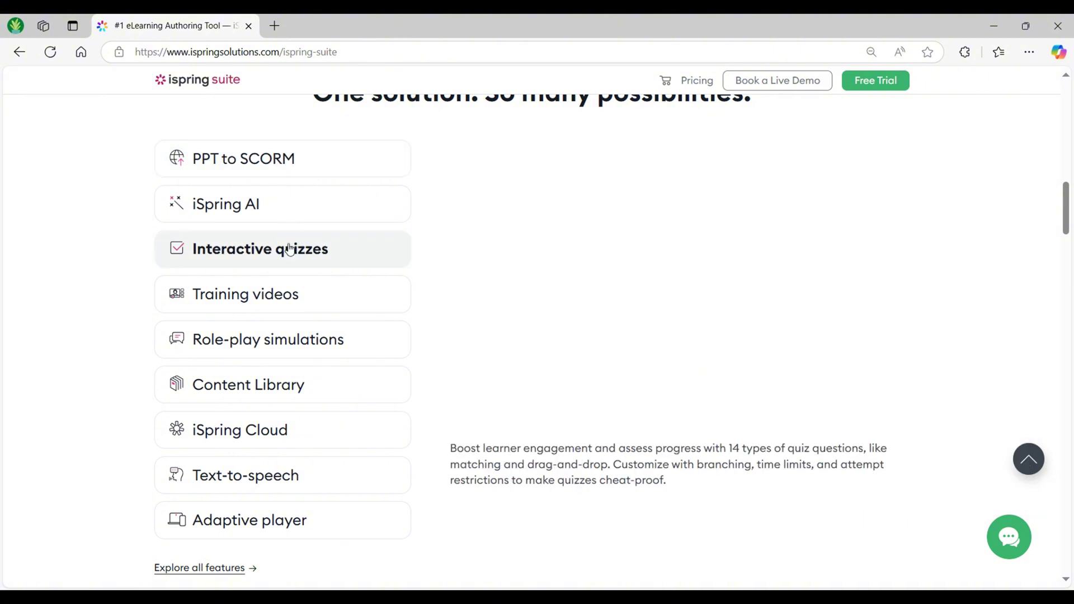